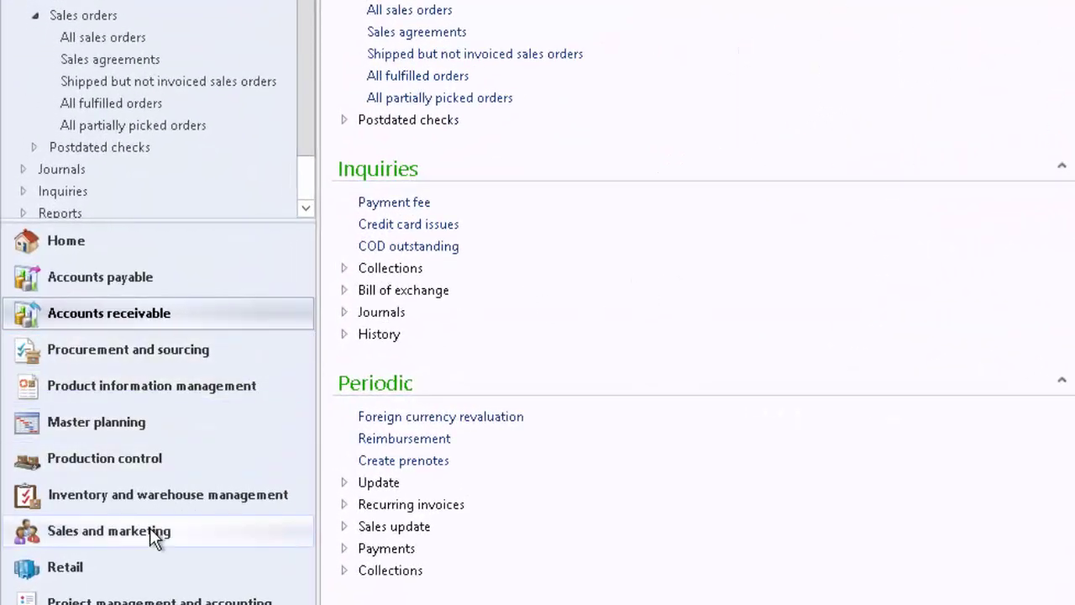
# Open the list of all sales quotations in Sales and marketing and start a new sales quotation
pyautogui.click(152, 531)
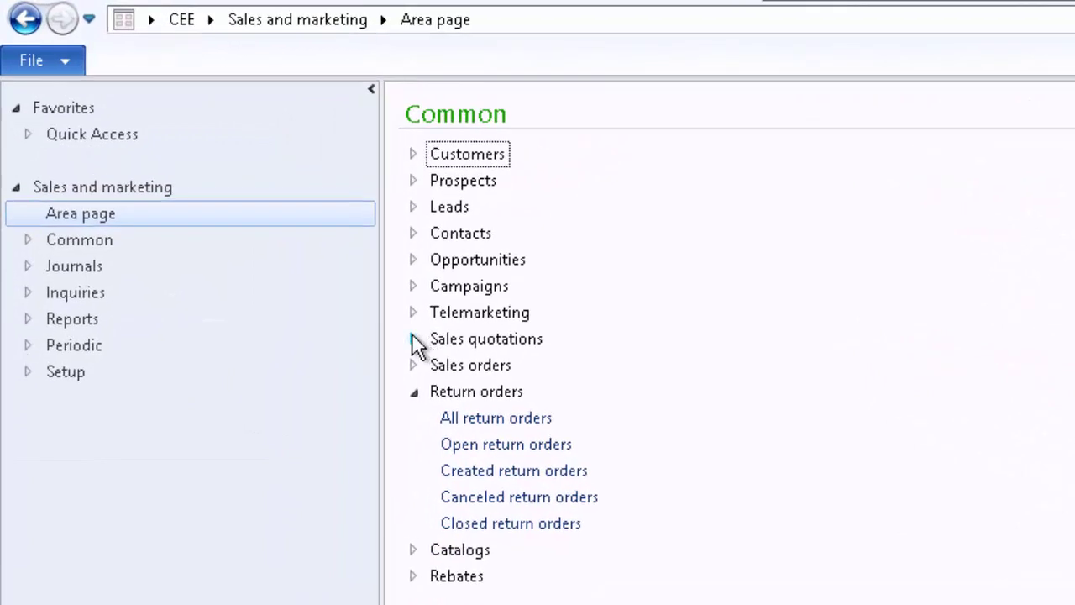
pyautogui.click(414, 339)
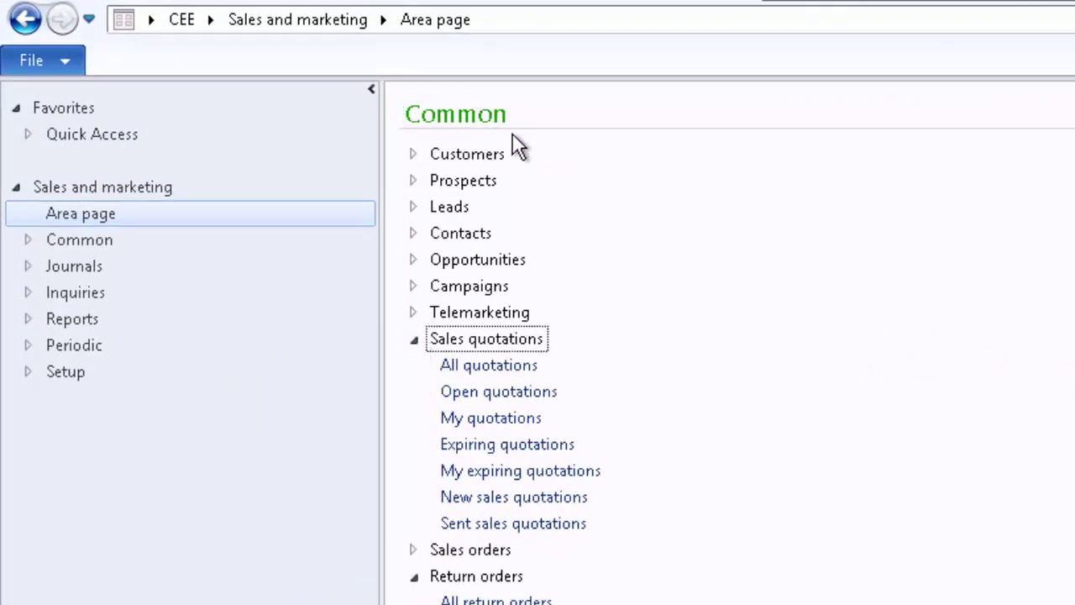
pyautogui.click(499, 365)
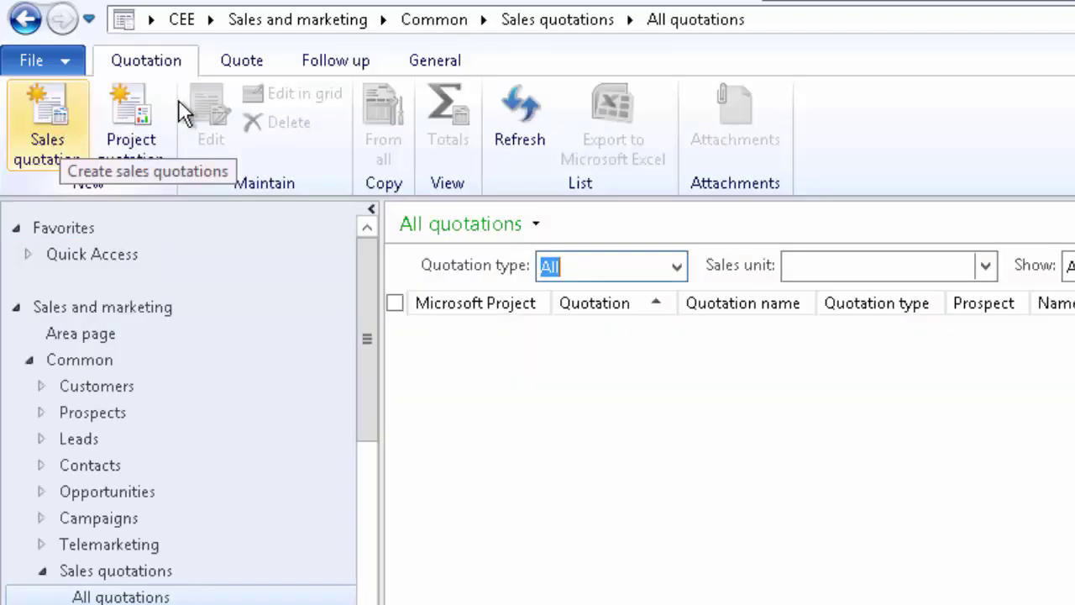
pyautogui.click(46, 132)
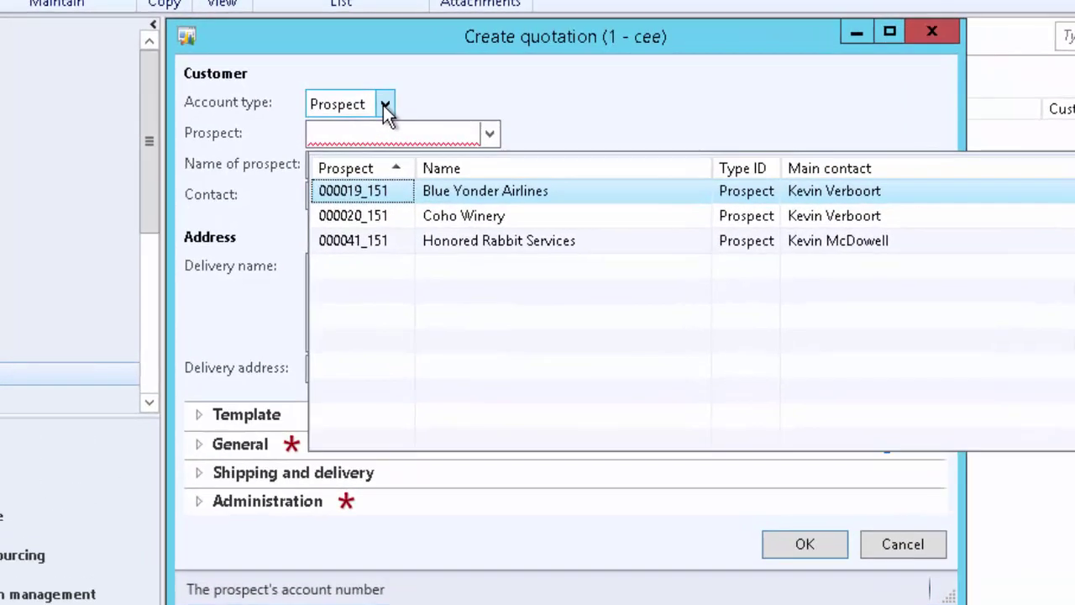
# Set the quotation's account type to Customer and choose Hotel Germany as the customer account
pyautogui.click(384, 104)
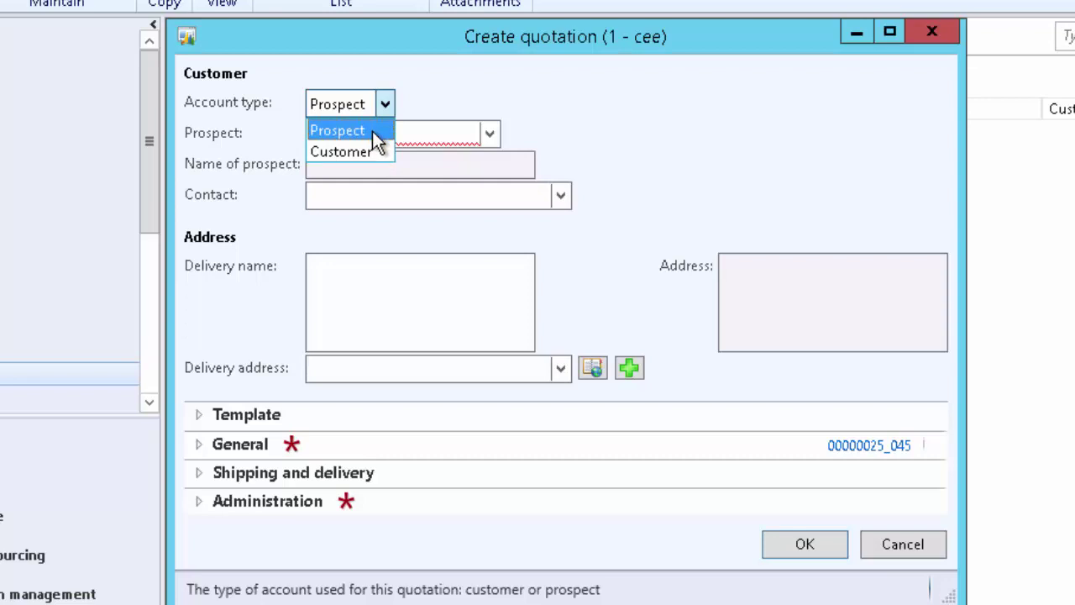
pyautogui.click(370, 152)
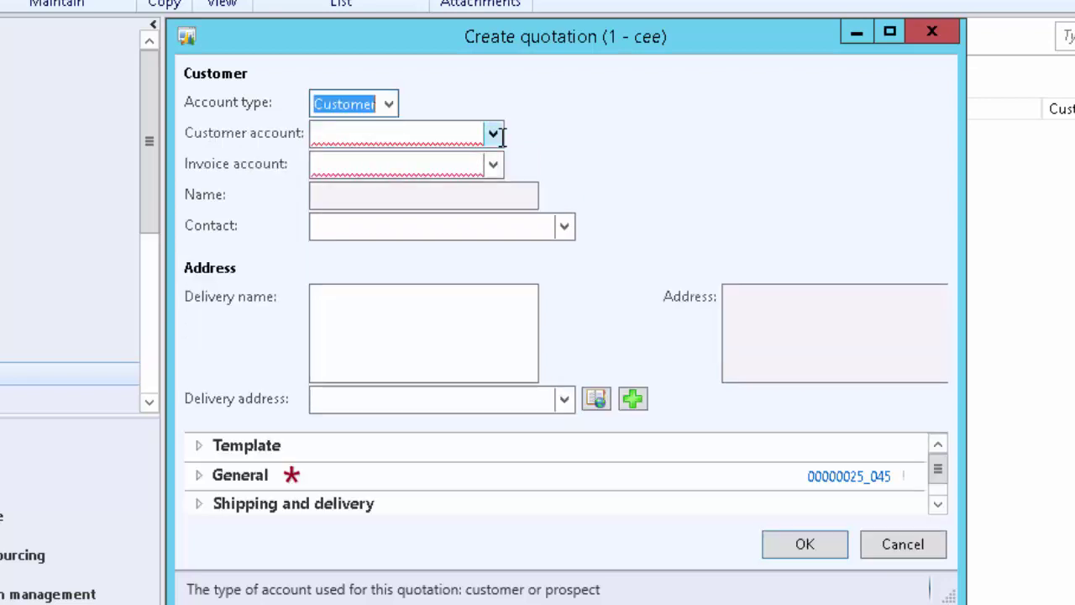
pyautogui.click(494, 137)
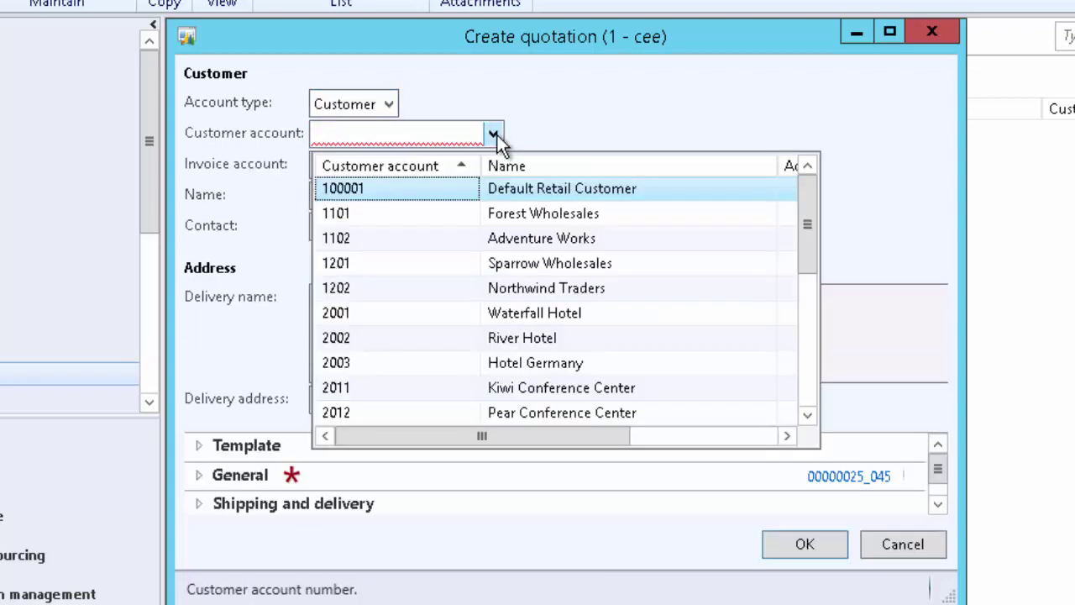
pyautogui.click(597, 361)
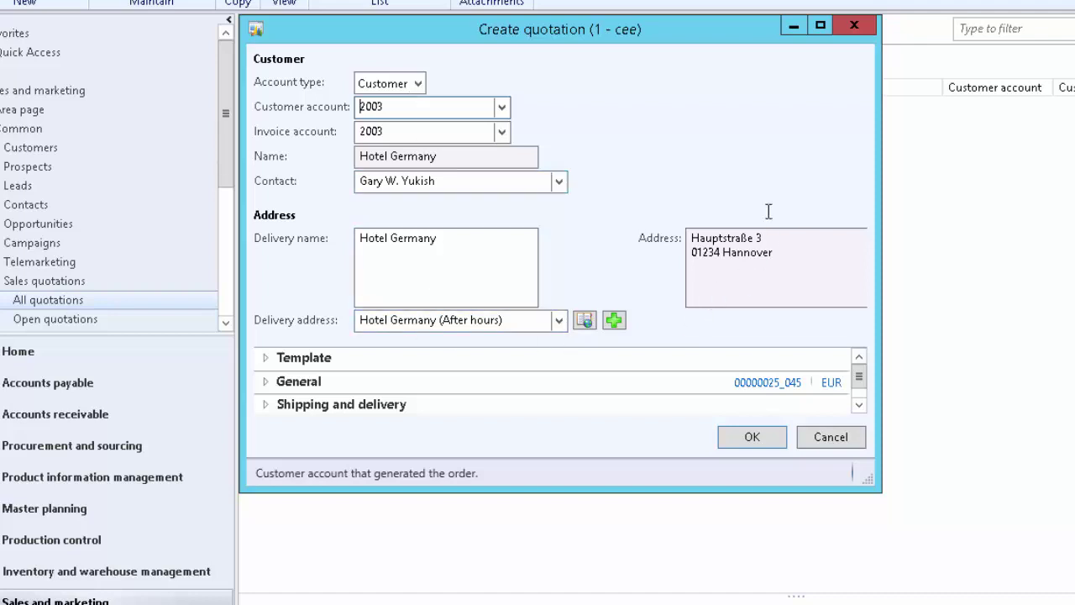
pyautogui.press('Tab')
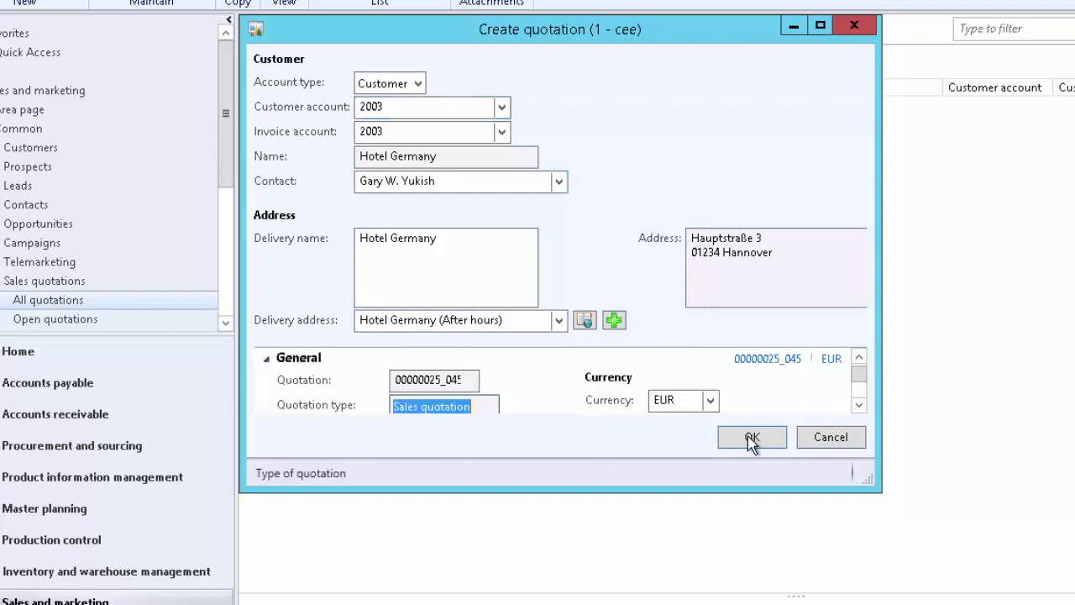
# Set the requested receipt date to 7/22/2014 in the quotation's shipping and delivery details
pyautogui.moveTo(869, 481); pyautogui.dragTo(979, 568)
pyautogui.click(269, 467)
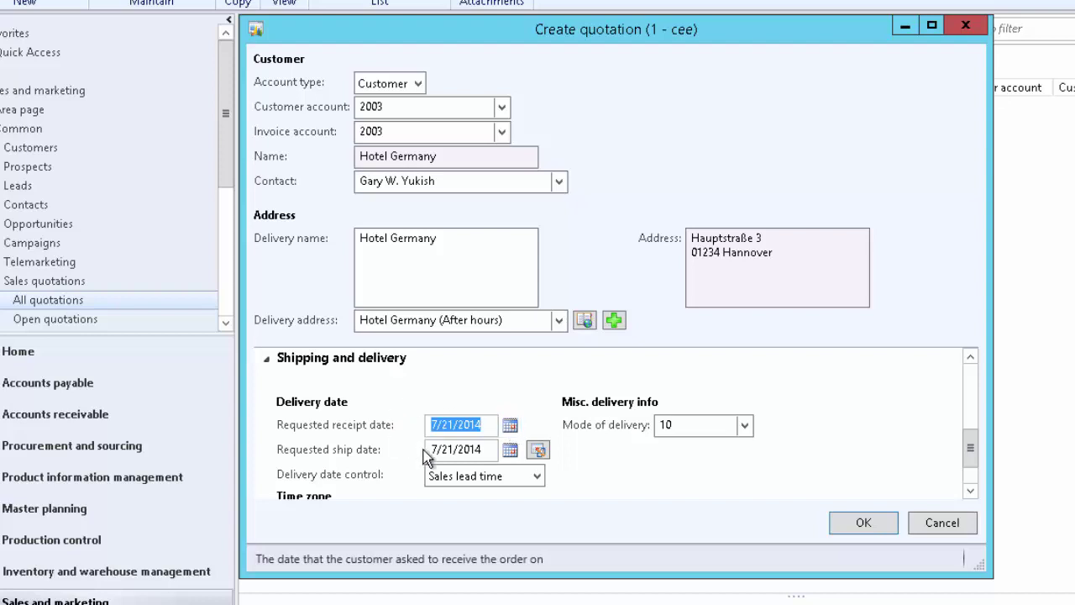
pyautogui.click(513, 426)
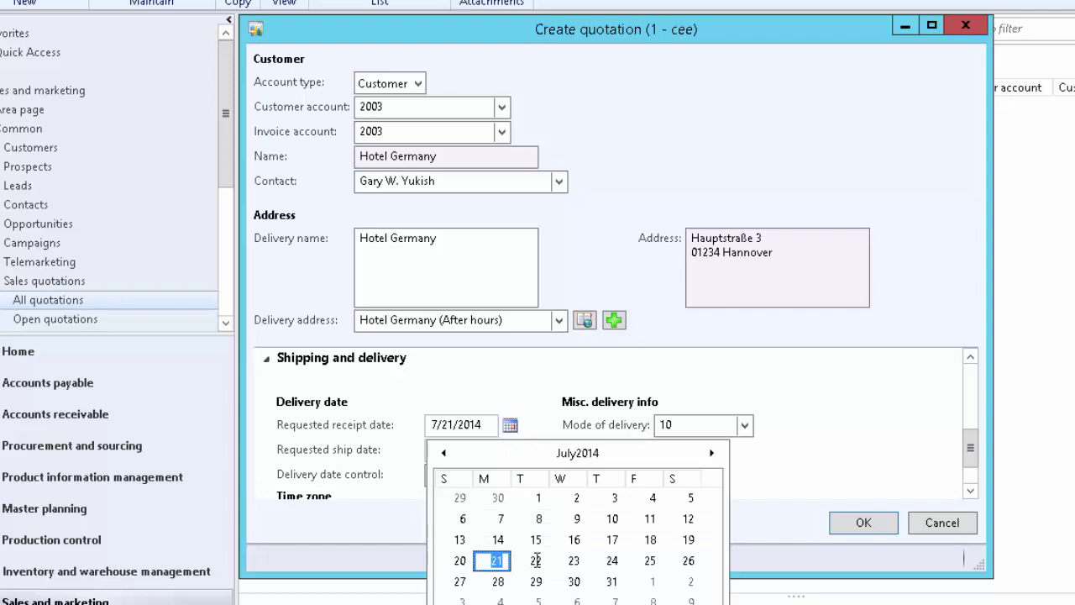
pyautogui.click(535, 560)
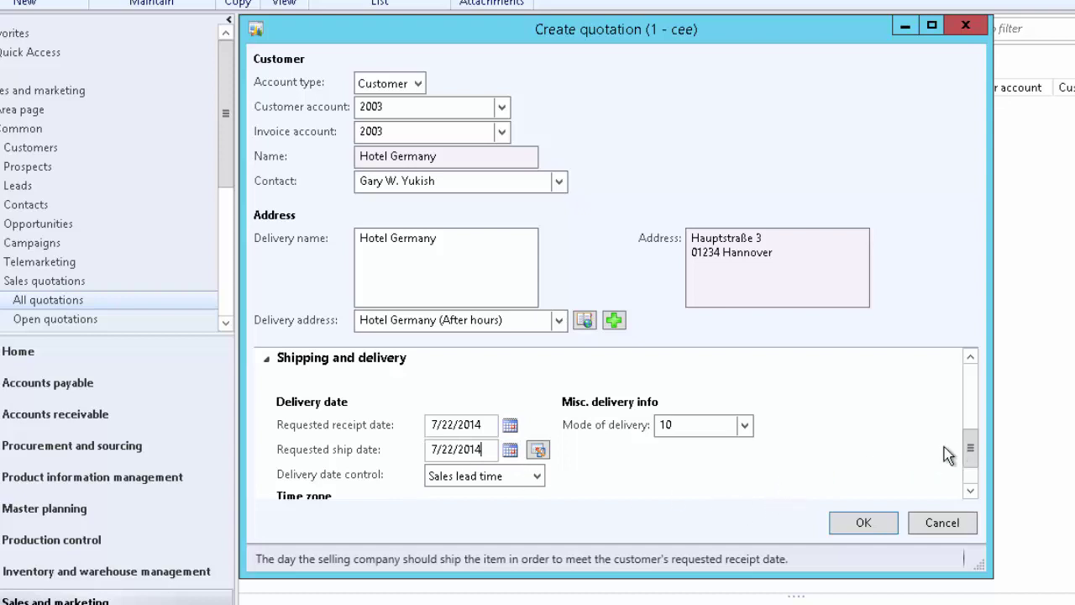
# Choose mode of delivery 10 (Truck) and create the quotation
pyautogui.click(744, 426)
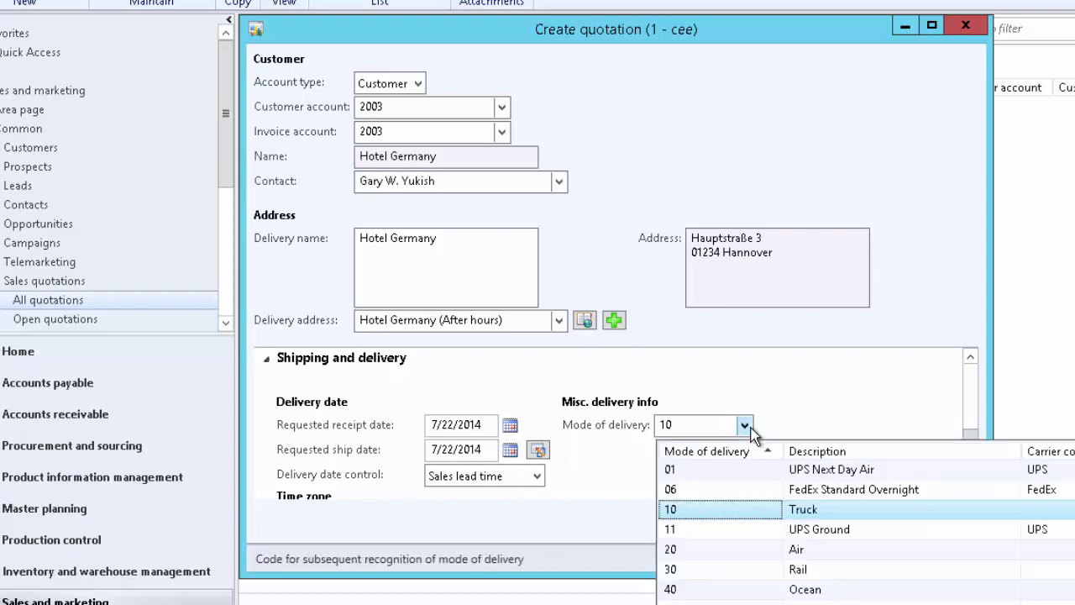
pyautogui.click(729, 516)
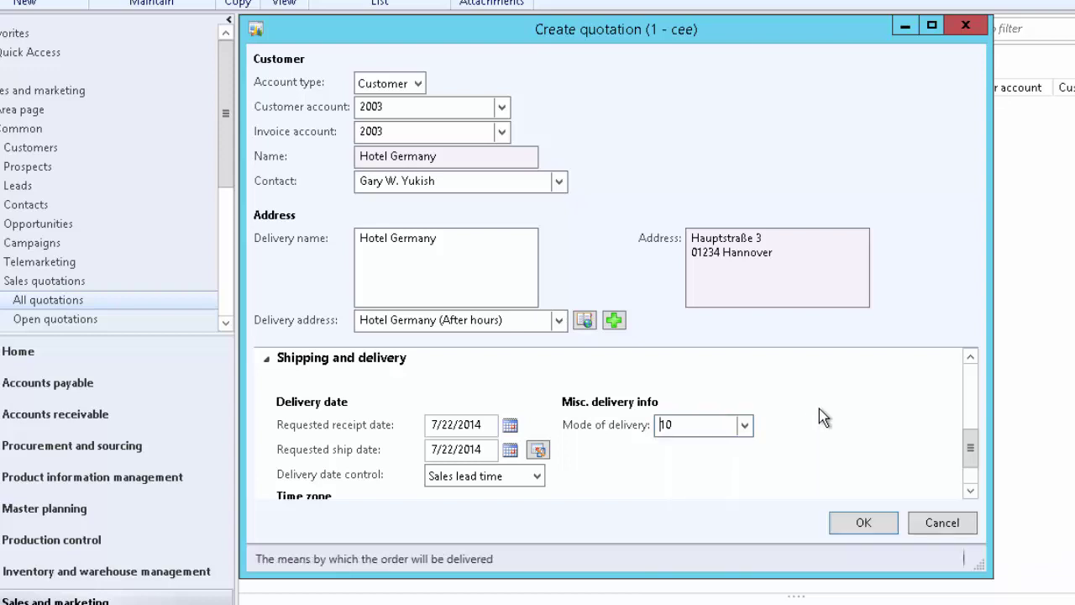
pyautogui.click(970, 487)
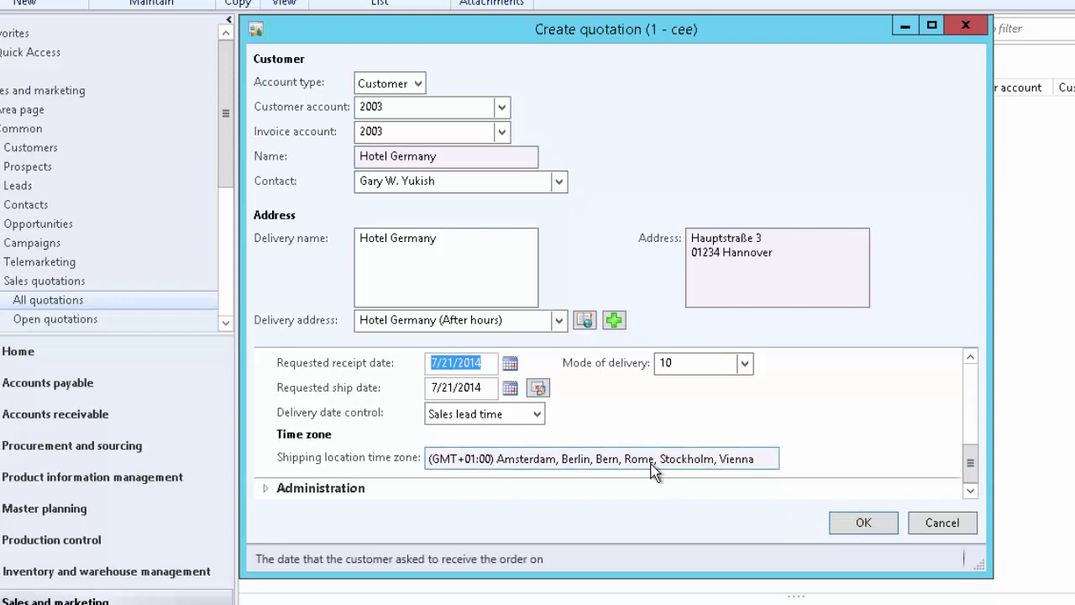
pyautogui.click(866, 523)
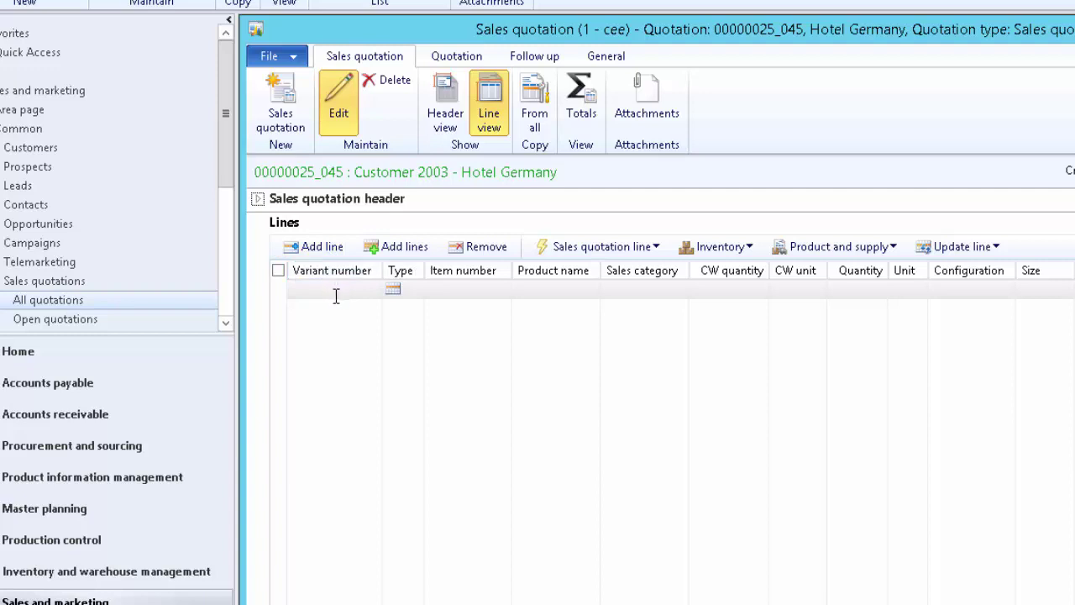
# Add a quotation line for item R-Bicycle, looking it up with the filter R*
pyautogui.click(317, 246)
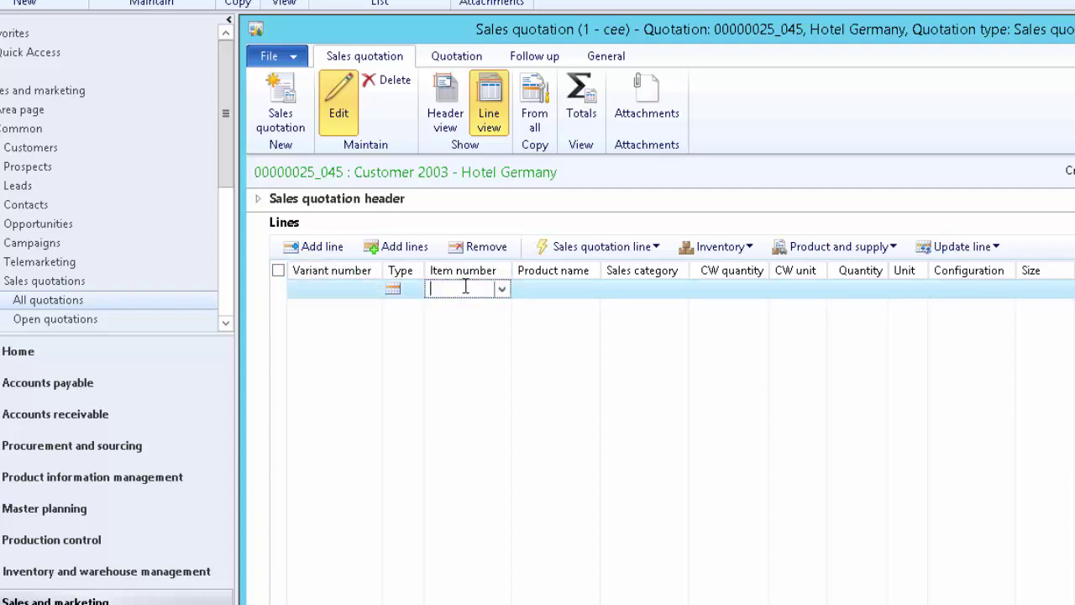
pyautogui.write('R*')
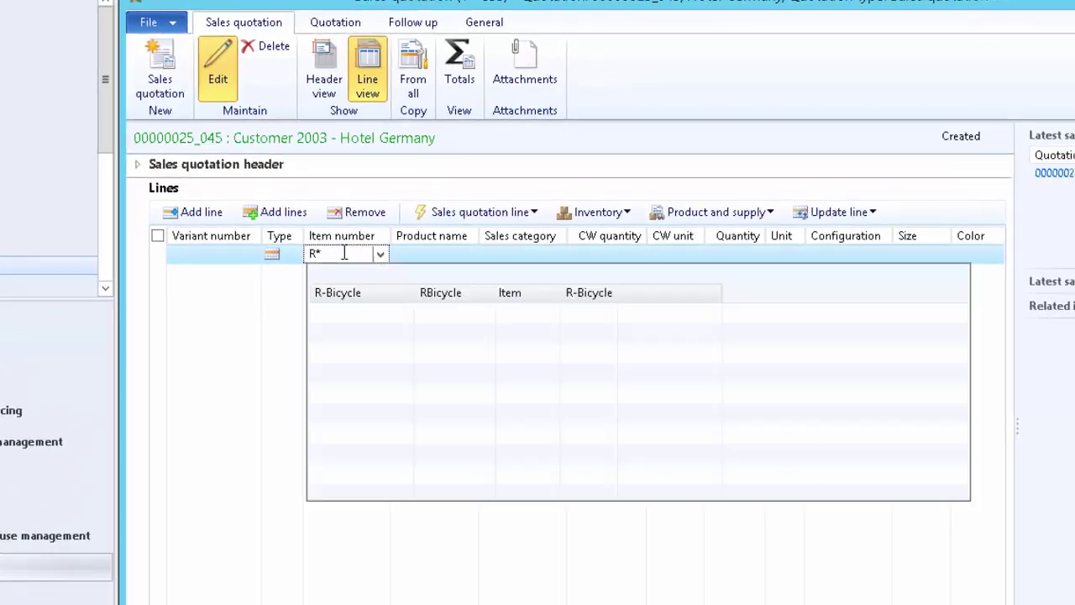
pyautogui.click(184, 248)
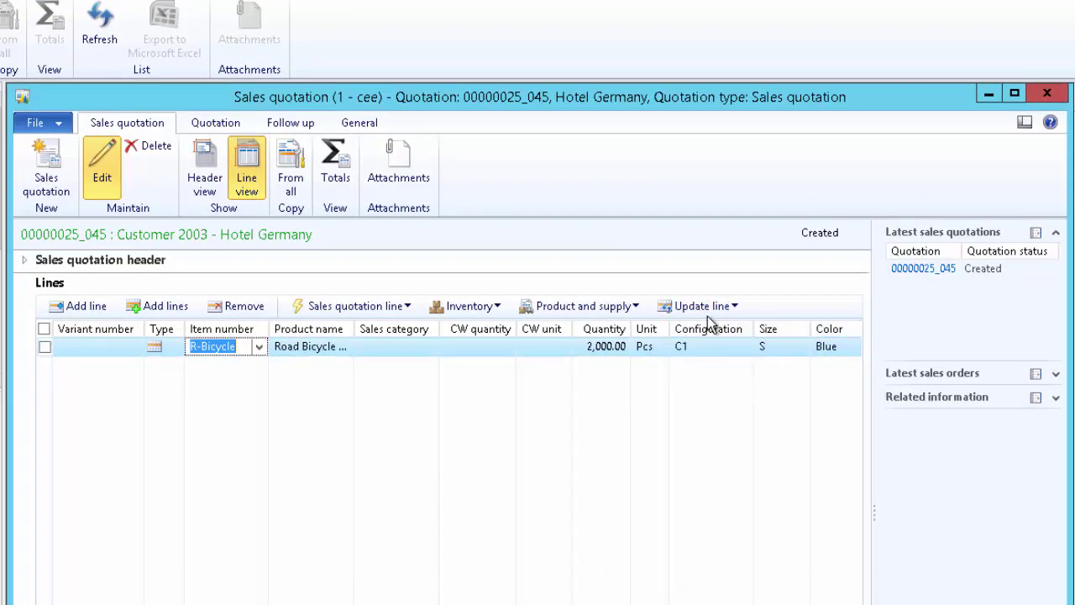
# Set the R-Bicycle line's quantity to 10, declining the minimum quantity, and review the line's pricing
pyautogui.click(592, 347)
pyautogui.moveTo(591, 347); pyautogui.dragTo(643, 347)
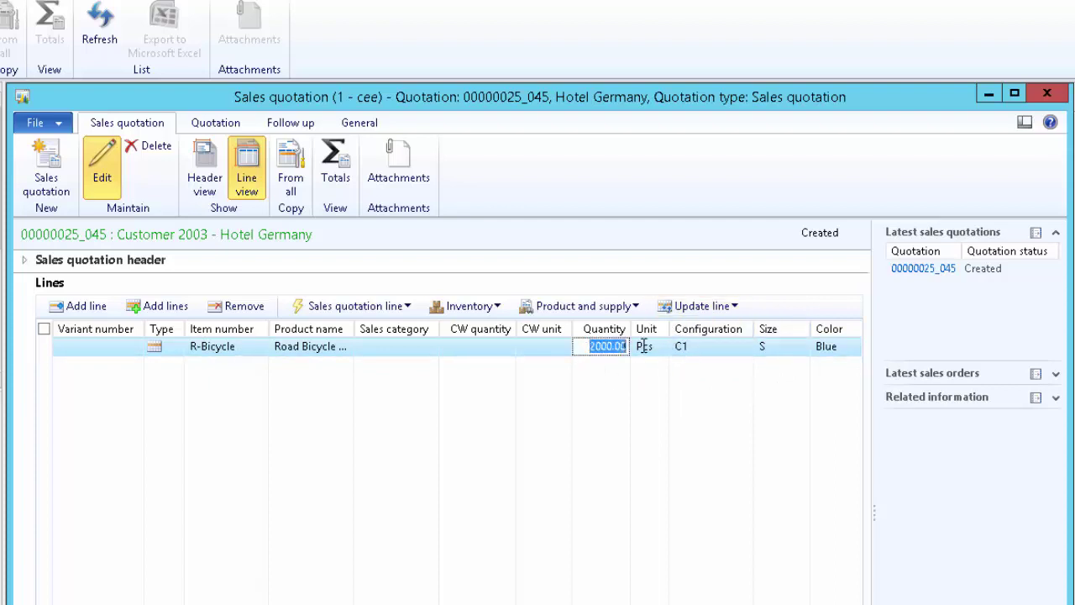
pyautogui.write('10')
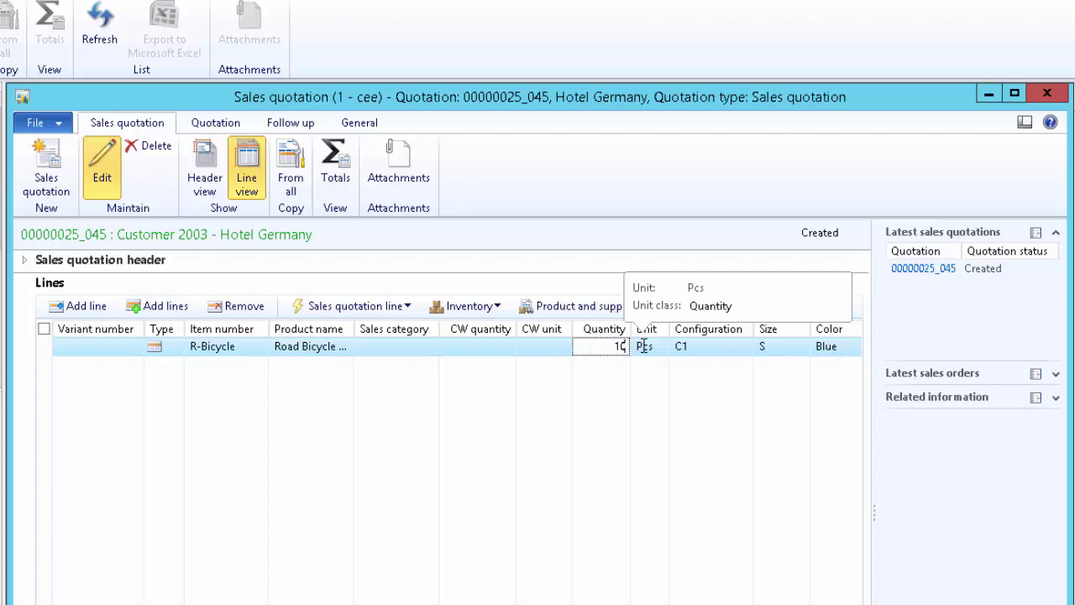
pyautogui.press('Tab')
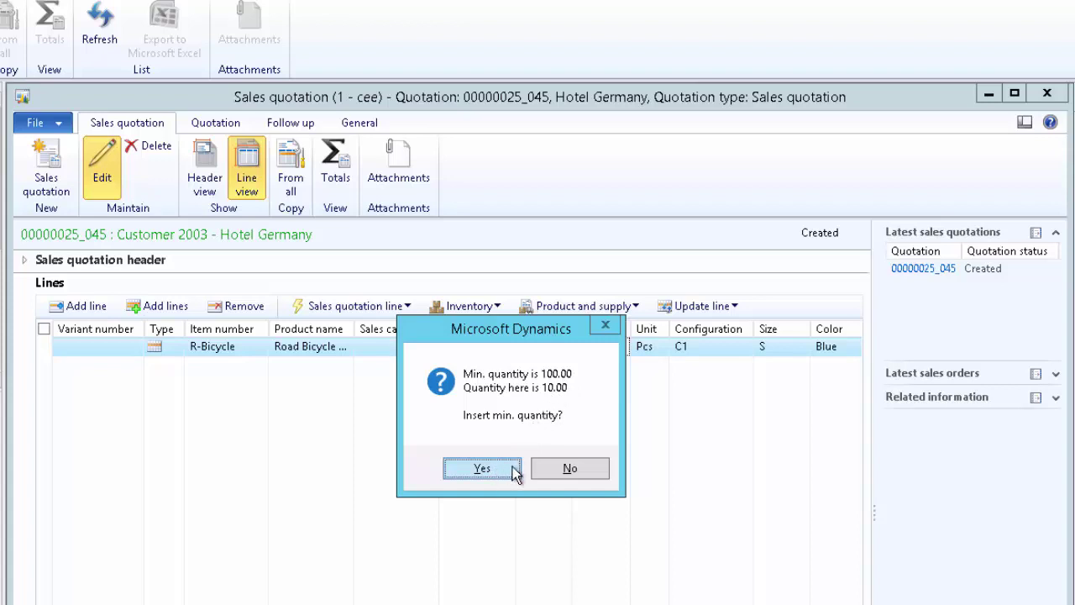
pyautogui.click(571, 468)
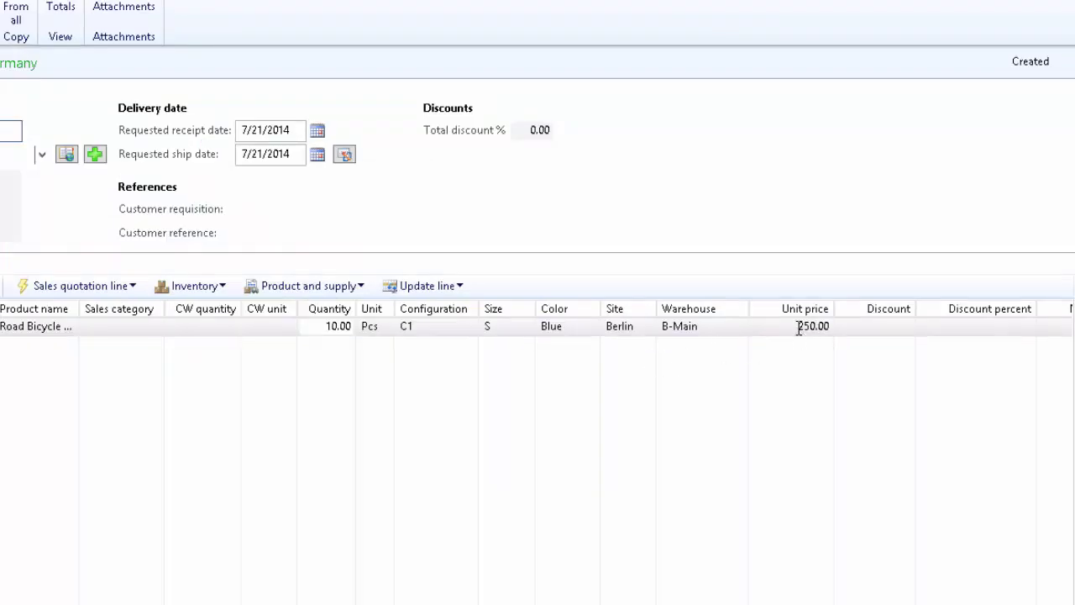
pyautogui.click(799, 328)
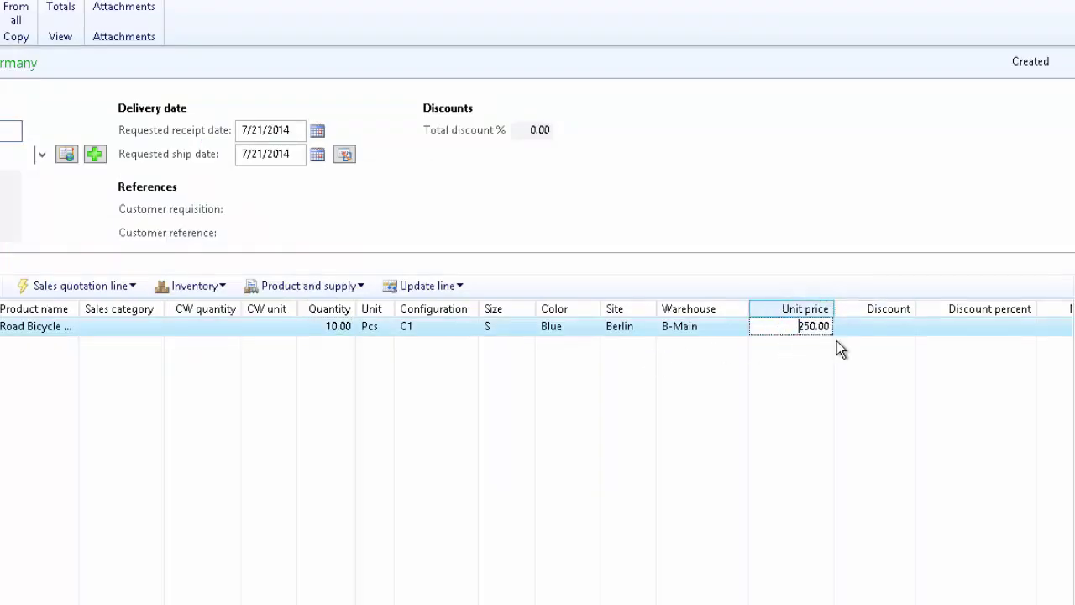
pyautogui.hscroll(2, 848, 361)
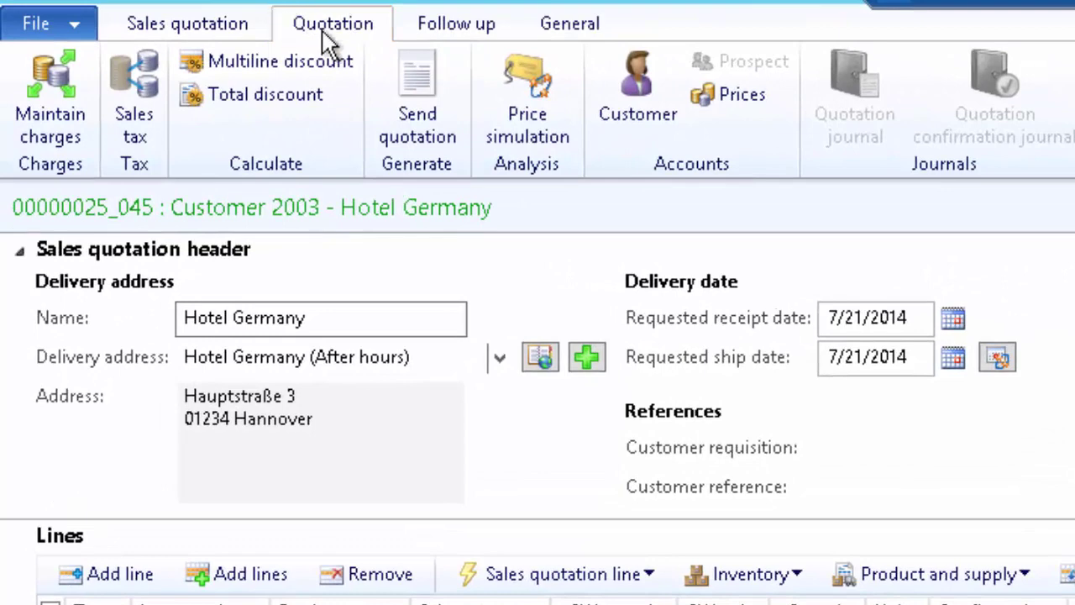
# Send the quotation to Hotel Germany without printing it and dismiss the information log
pyautogui.click(437, 151)
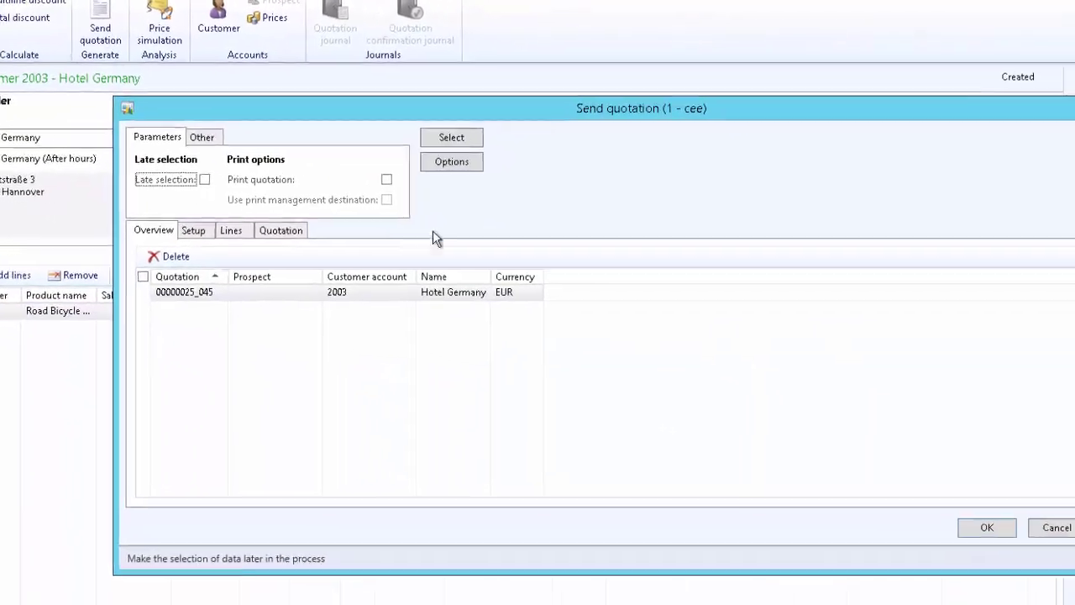
pyautogui.moveTo(483, 91); pyautogui.dragTo(441, 89)
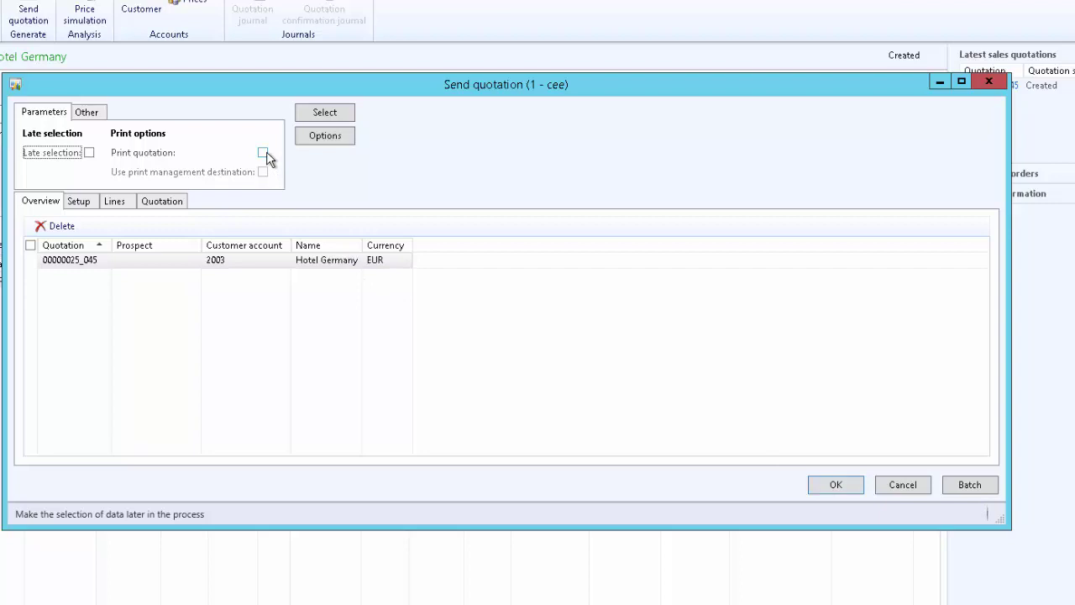
pyautogui.press('Return')
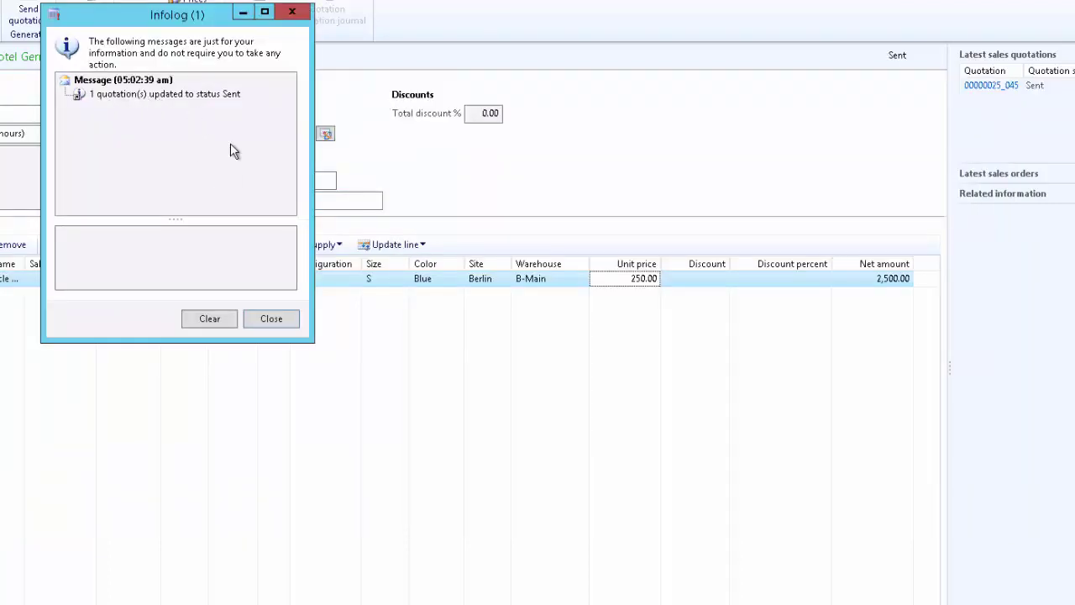
pyautogui.click(285, 323)
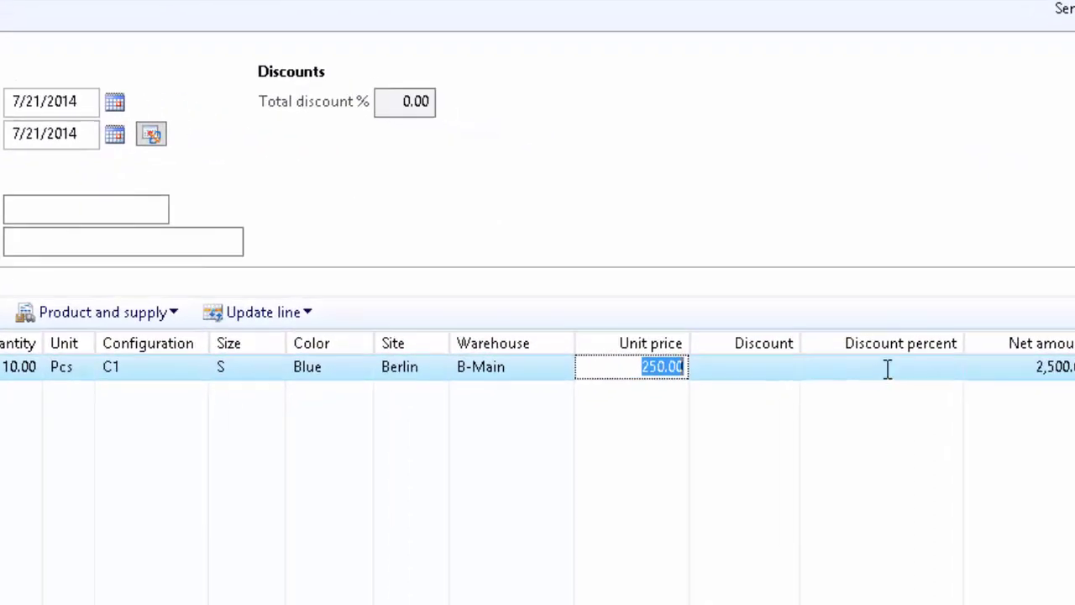
# Give the R-Bicycle line a 5 percent discount and send the revised quotation
pyautogui.click(888, 368)
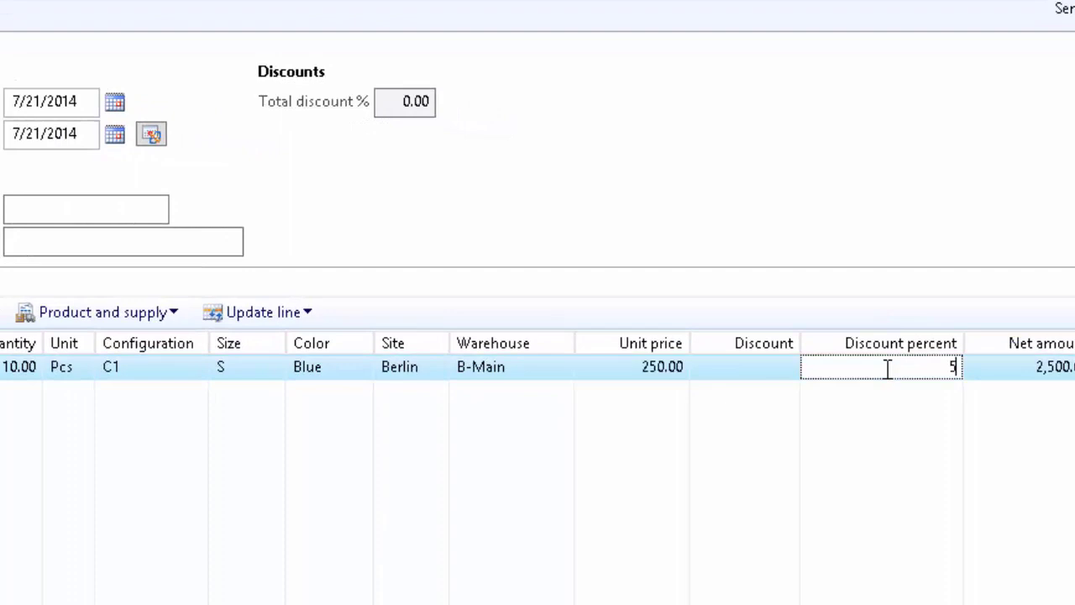
pyautogui.press('Return')
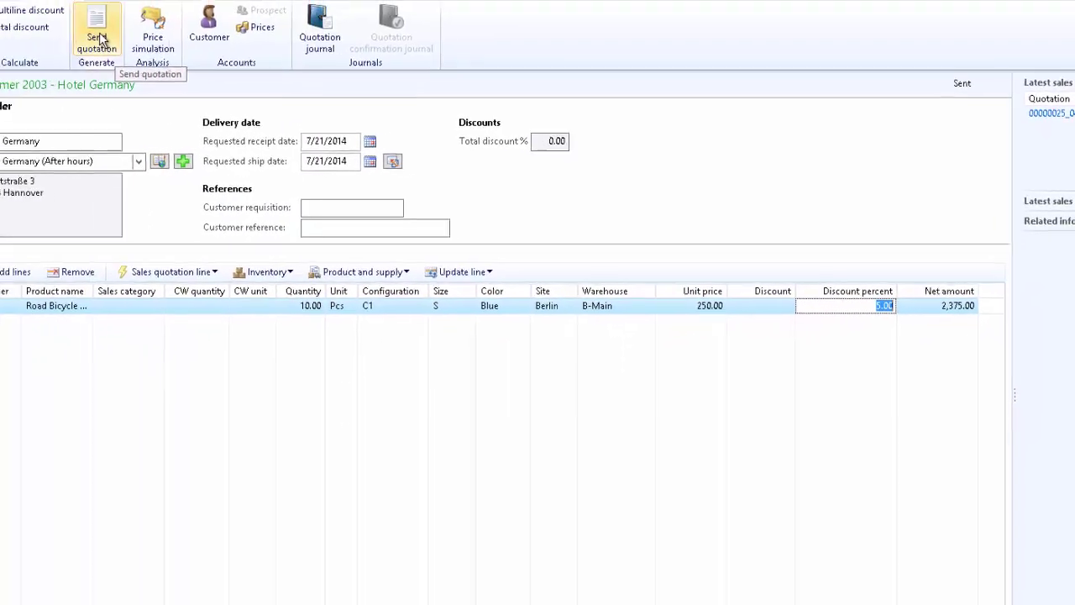
pyautogui.click(99, 40)
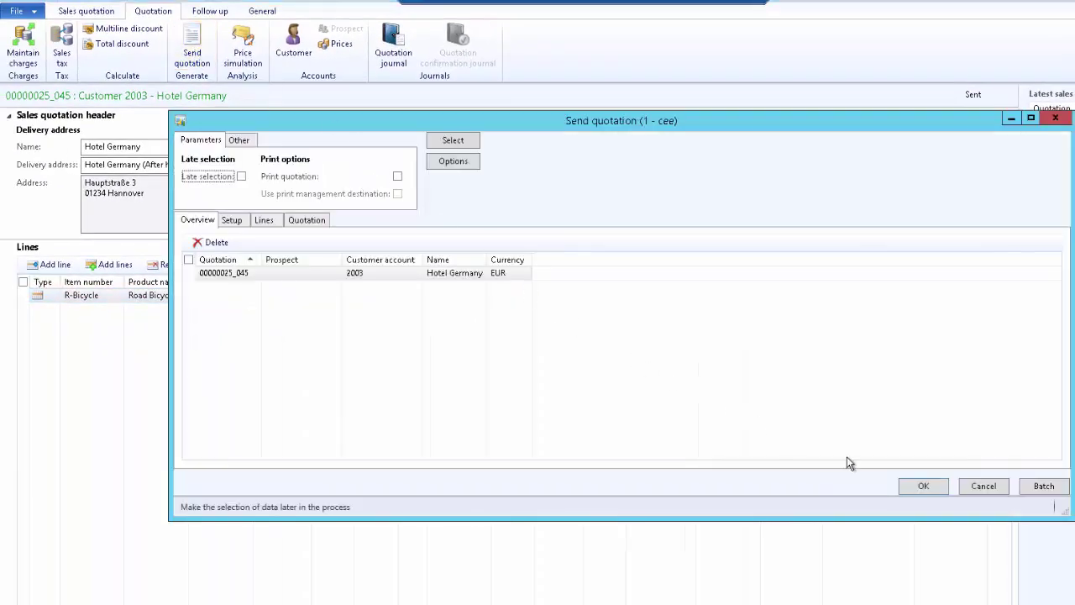
pyautogui.click(923, 485)
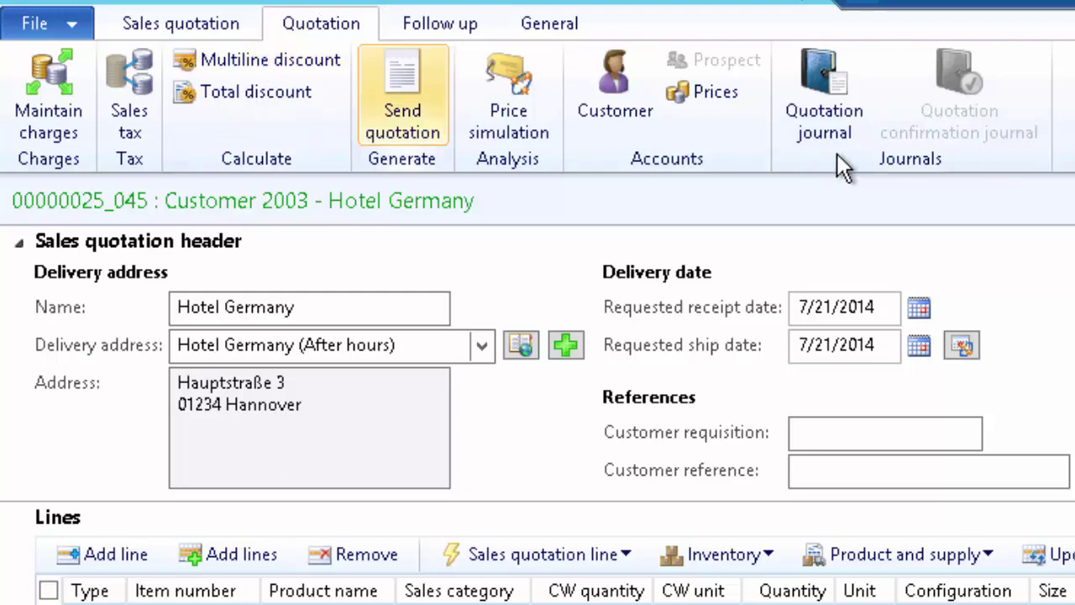
# Open the quotation journal and compare the quotation amounts of the sent versions
pyautogui.click(824, 92)
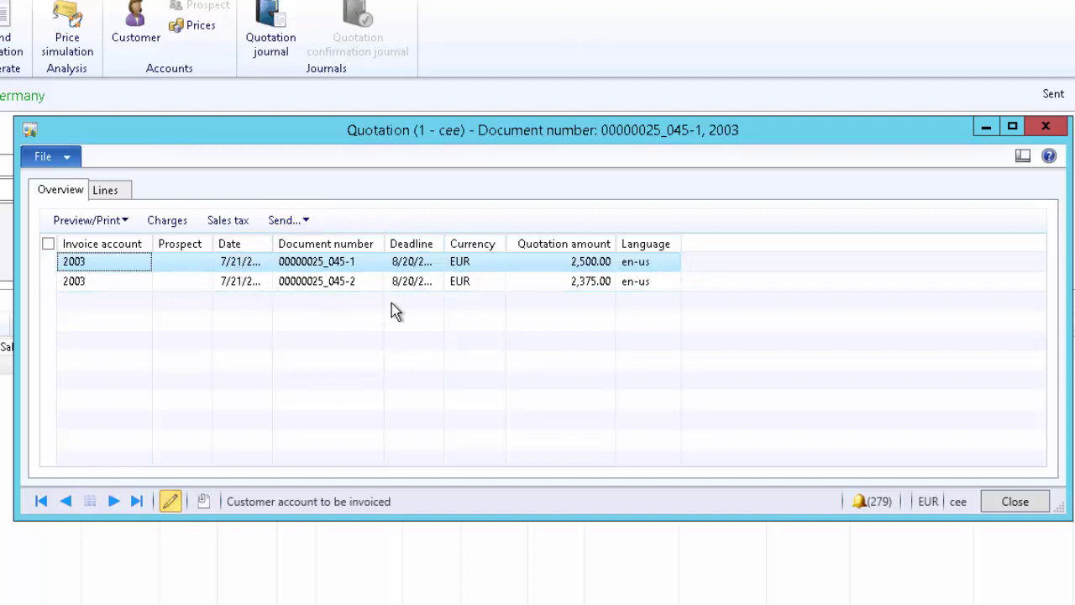
pyautogui.click(562, 263)
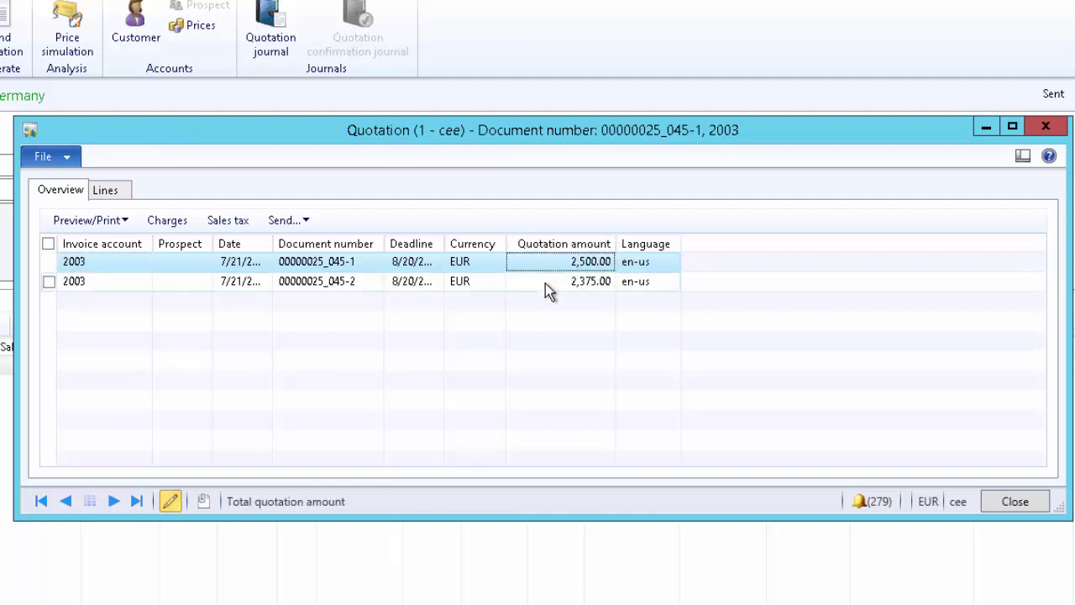
# Examine the line details of the second sent quotation version in the journal, and close the journal
pyautogui.click(546, 283)
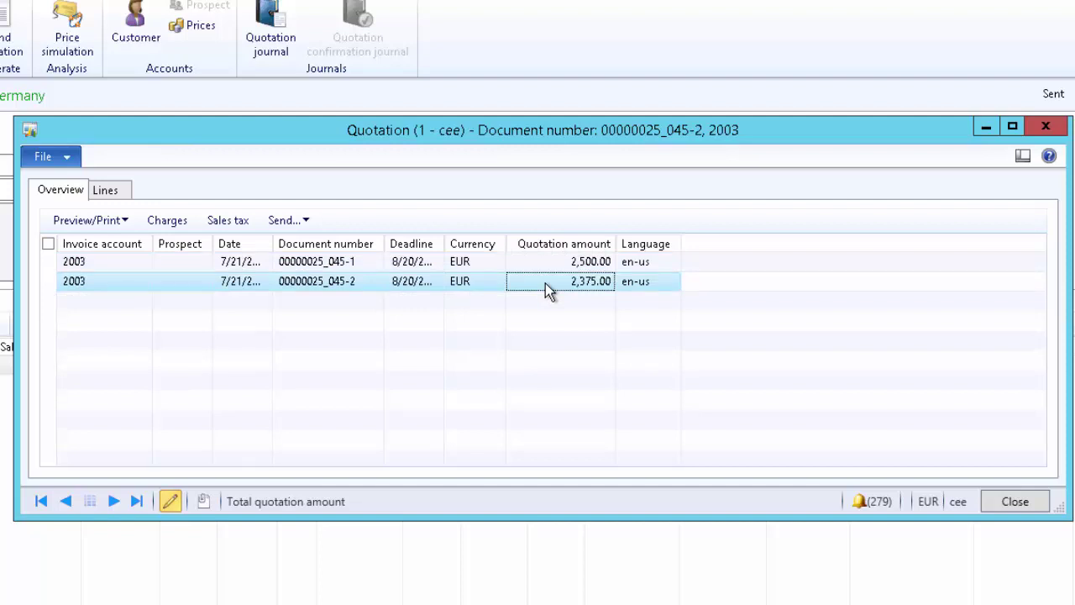
pyautogui.click(116, 193)
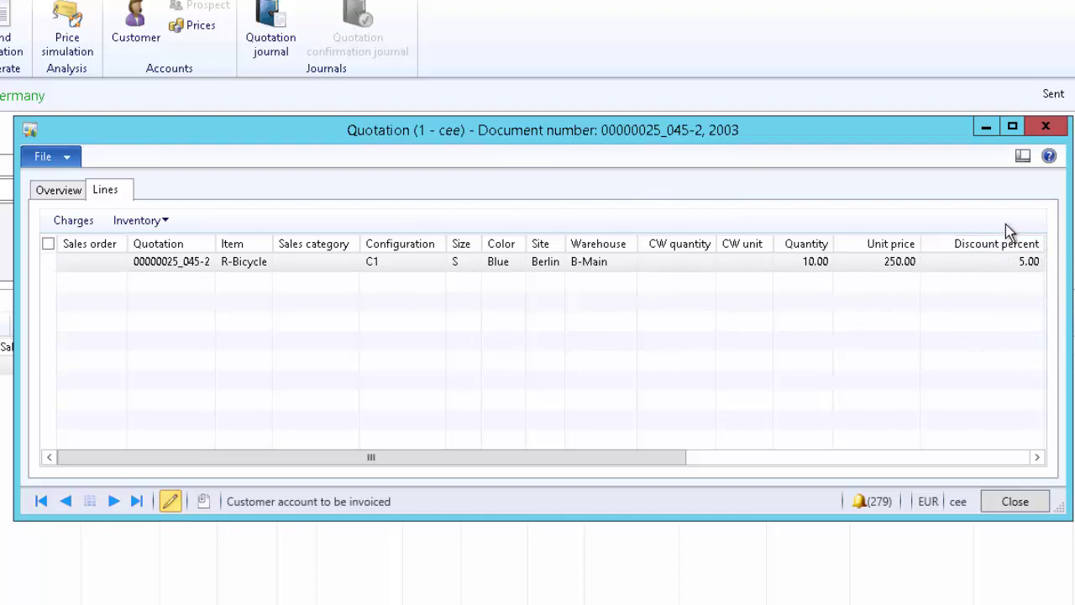
pyautogui.click(52, 193)
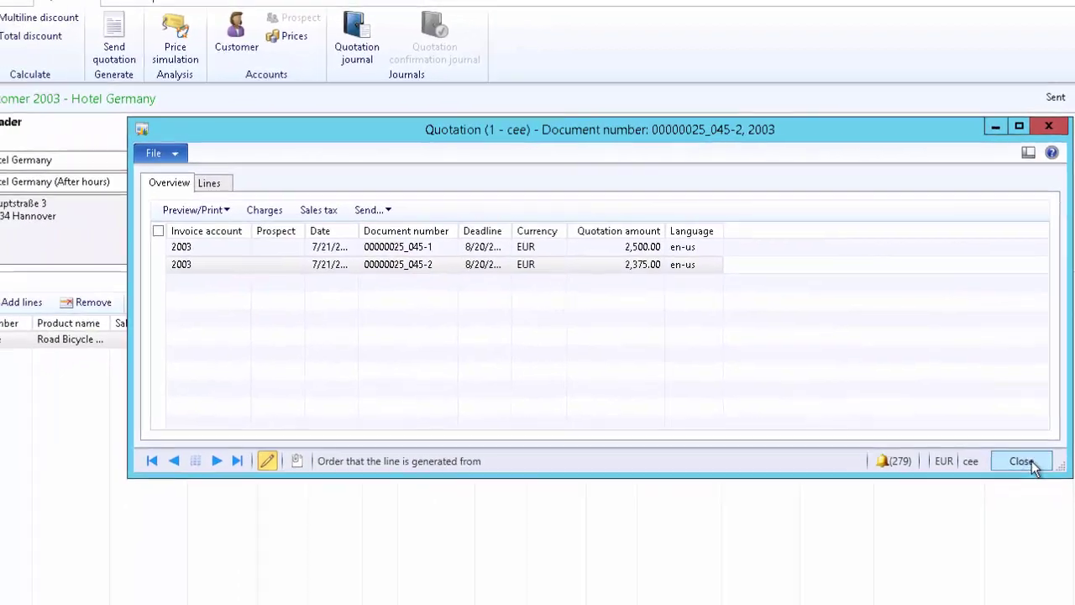
pyautogui.click(1021, 461)
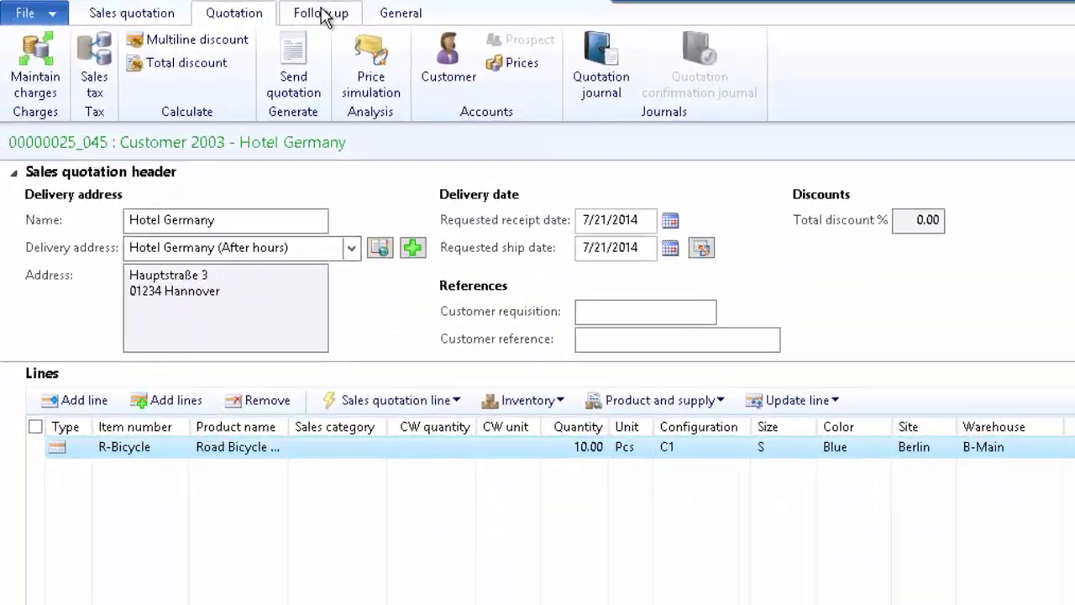
# Confirm the sales quotation with Price as the reason, without printing the confirmation
pyautogui.click(324, 15)
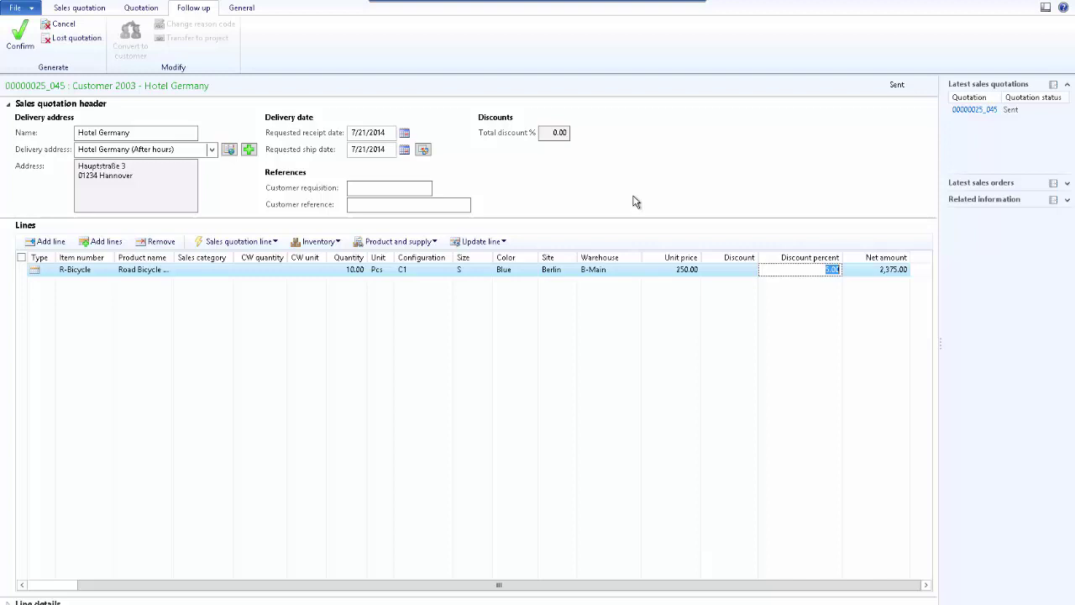
pyautogui.click(31, 41)
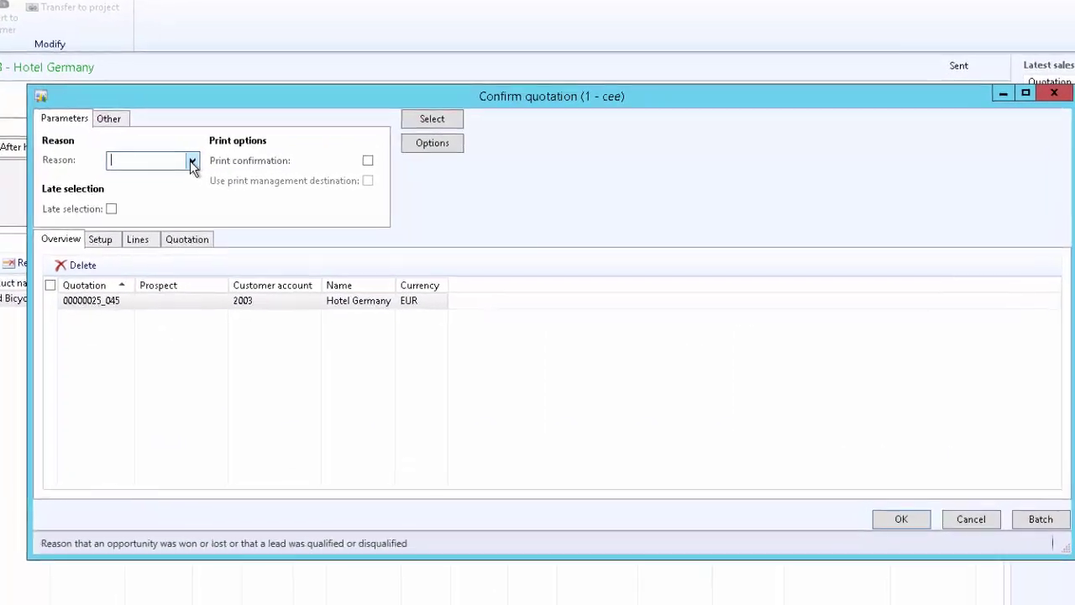
pyautogui.click(219, 162)
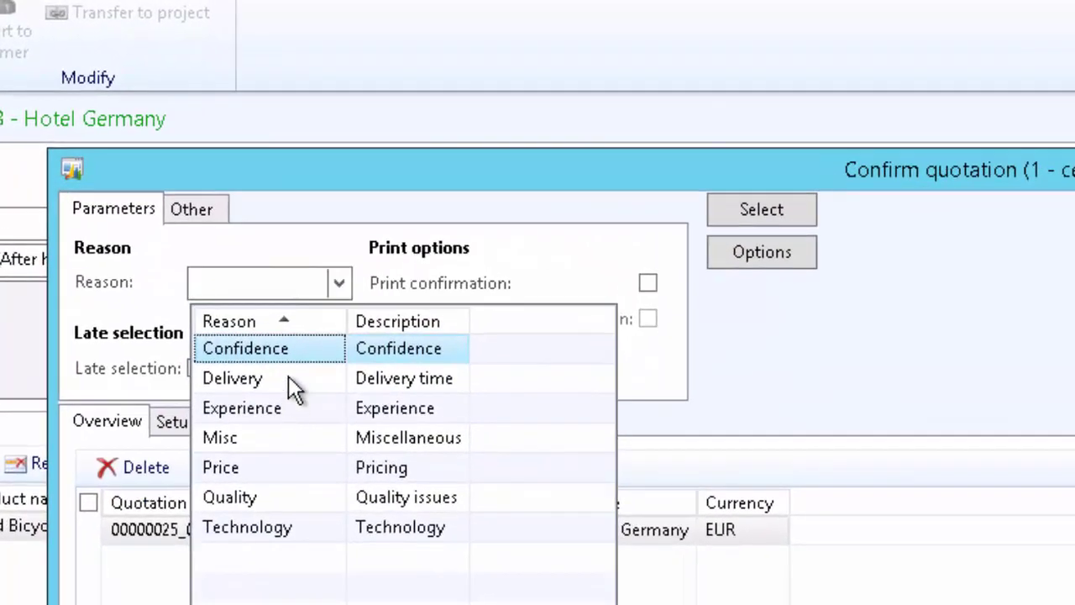
pyautogui.click(283, 470)
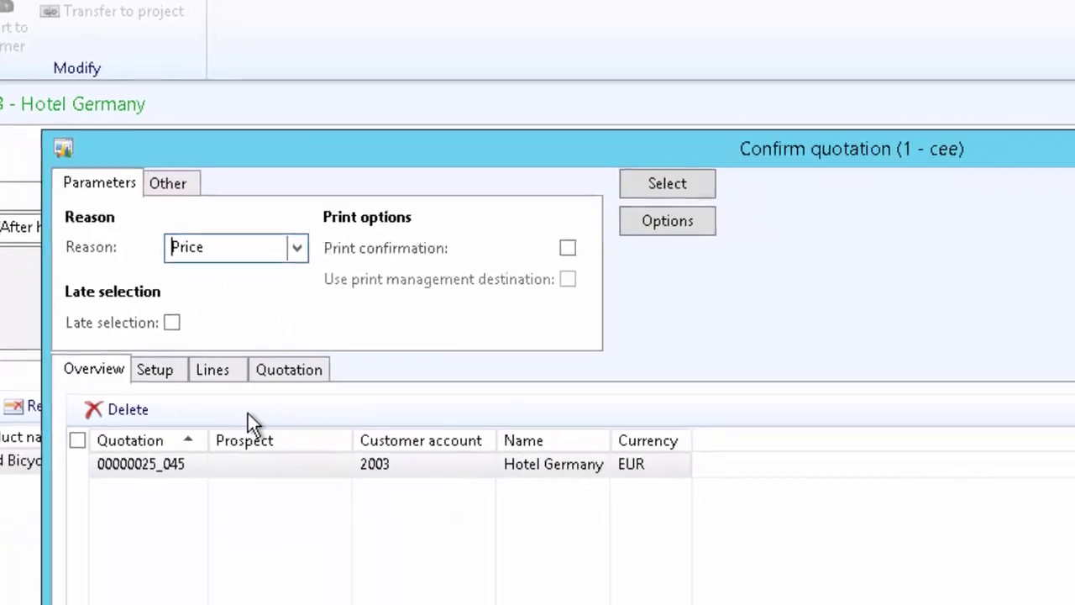
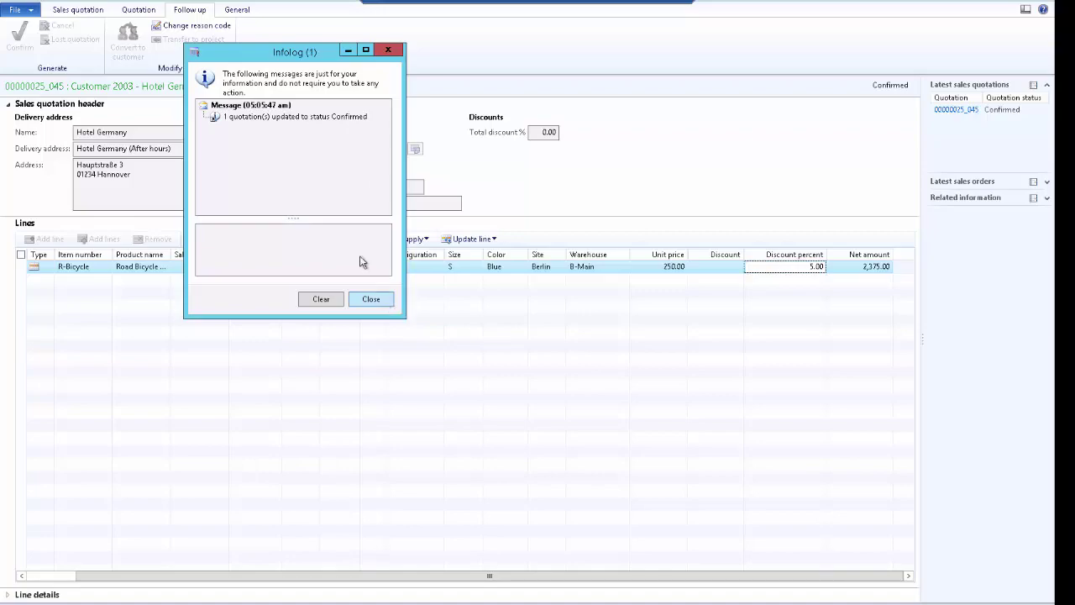
# Open the sales order referenced in the quotation's header details and review its R-Bicycle line
pyautogui.click(77, 10)
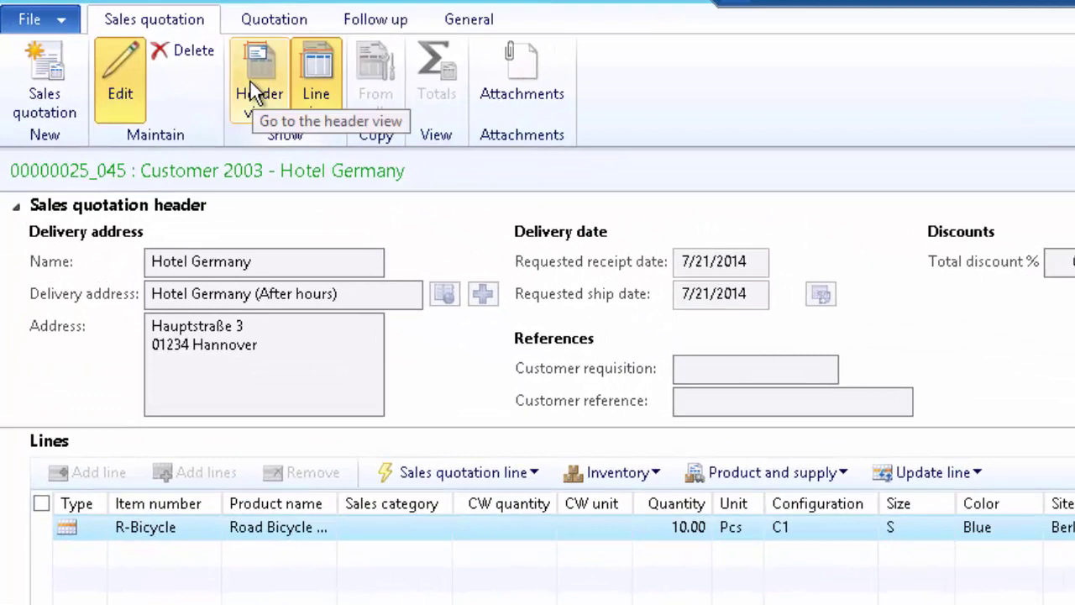
pyautogui.click(250, 81)
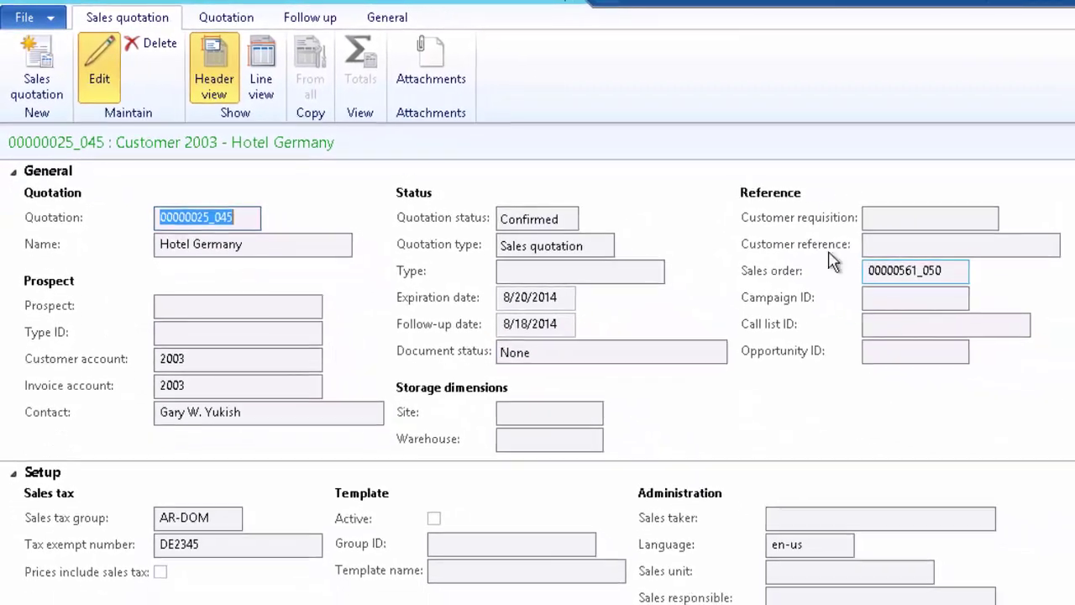
pyautogui.doubleClick(901, 267)
pyautogui.rightClick(901, 267)
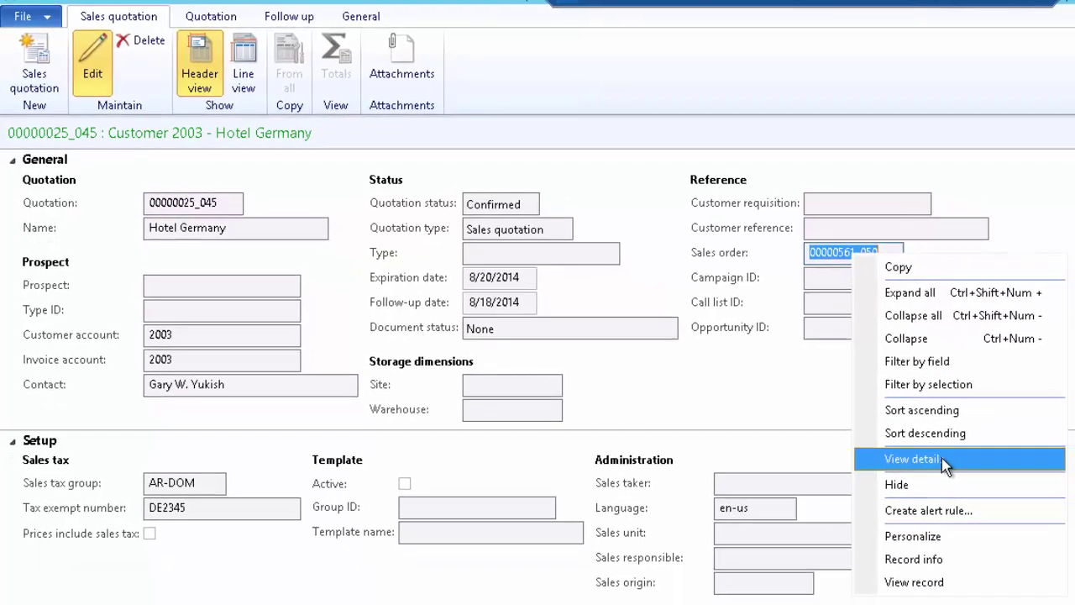
pyautogui.click(914, 460)
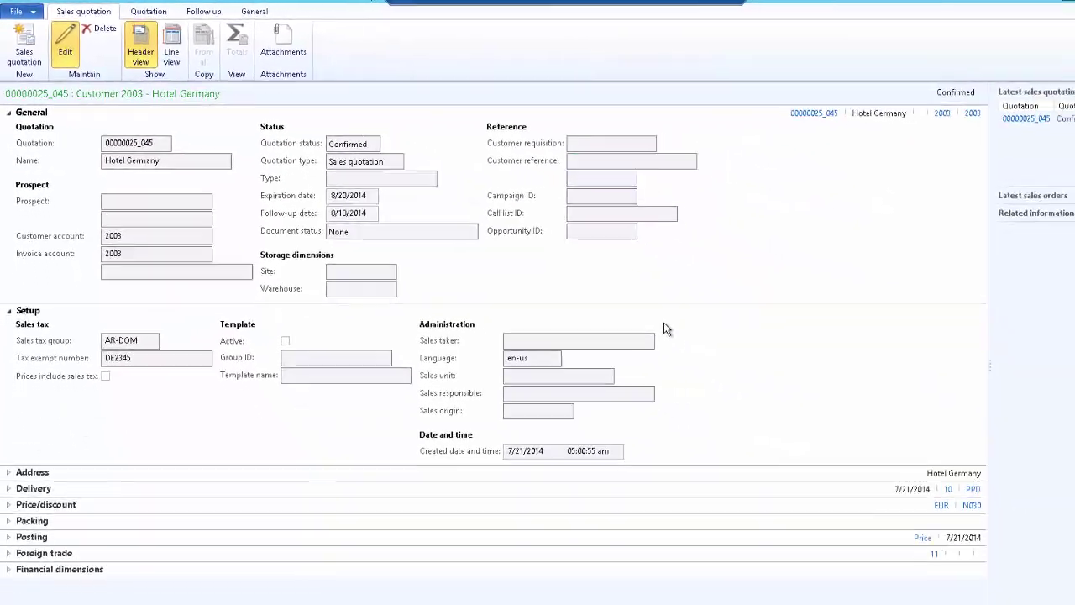
pyautogui.doubleClick(626, 95)
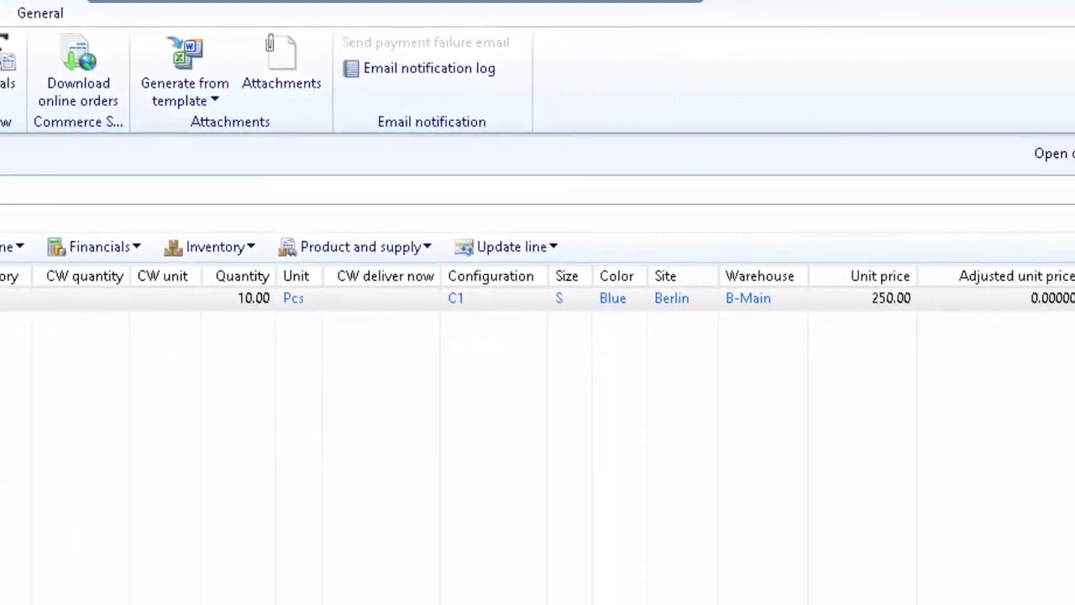
pyautogui.hscroll(10, 538, 420)
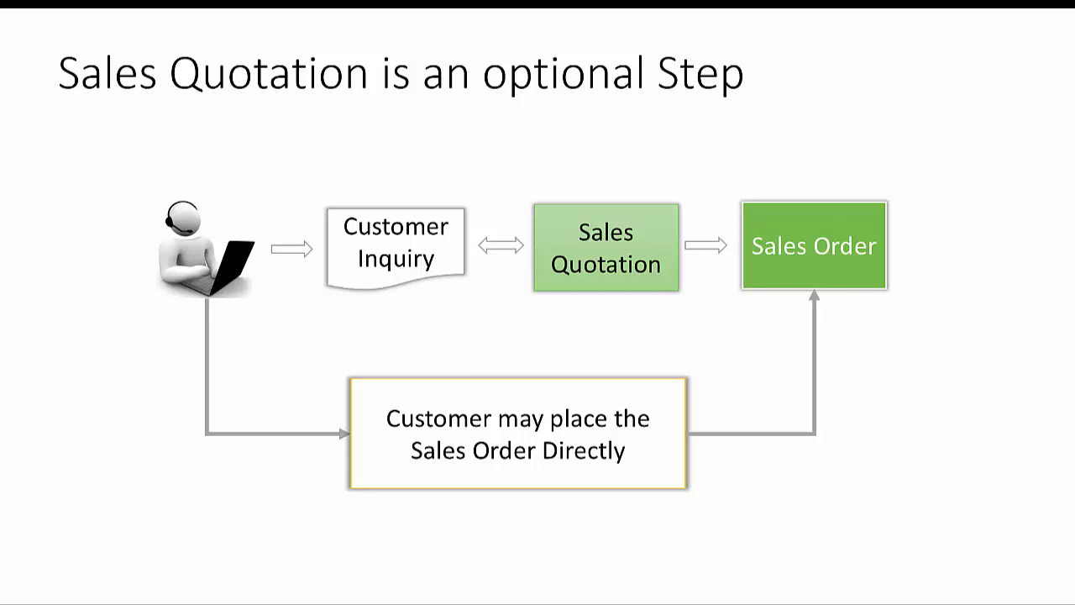
pyautogui.press('Right')
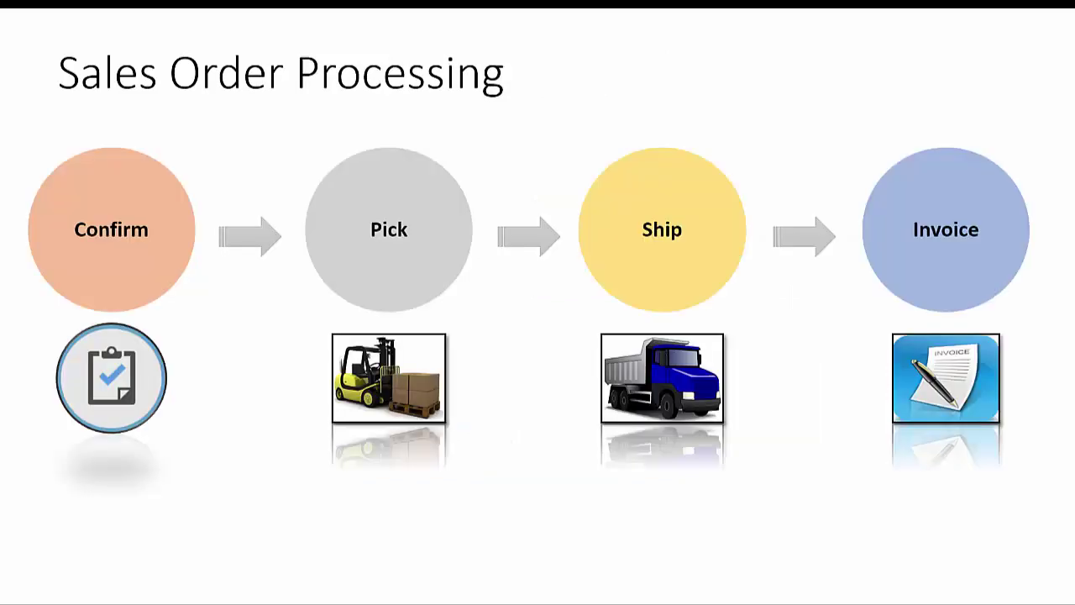
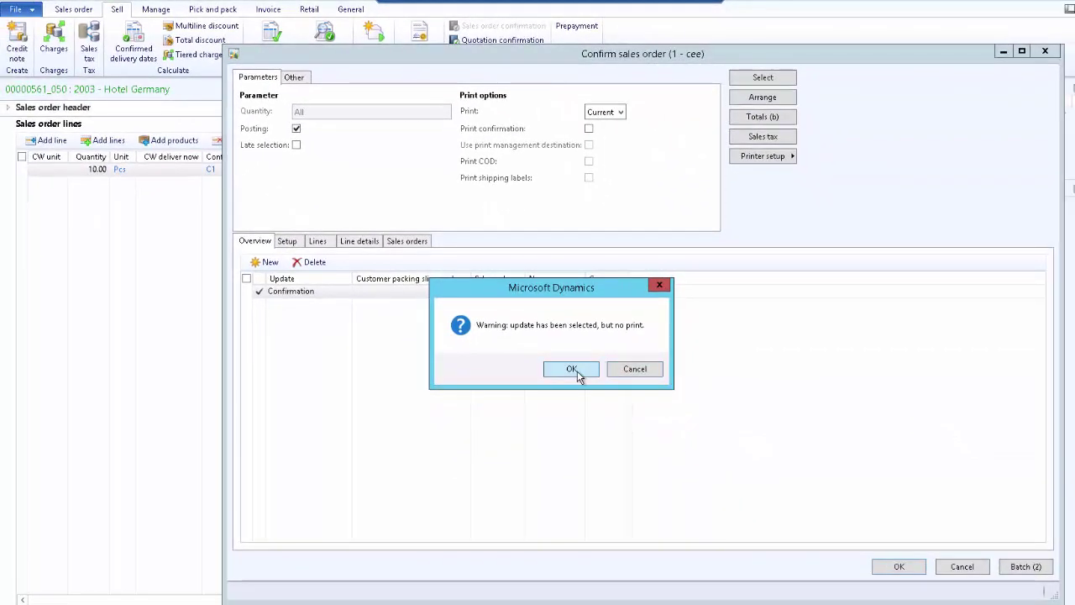
# Post the sales order confirmation without printing it, and check the R-Bicycle line's on-hand inventory
pyautogui.click(571, 369)
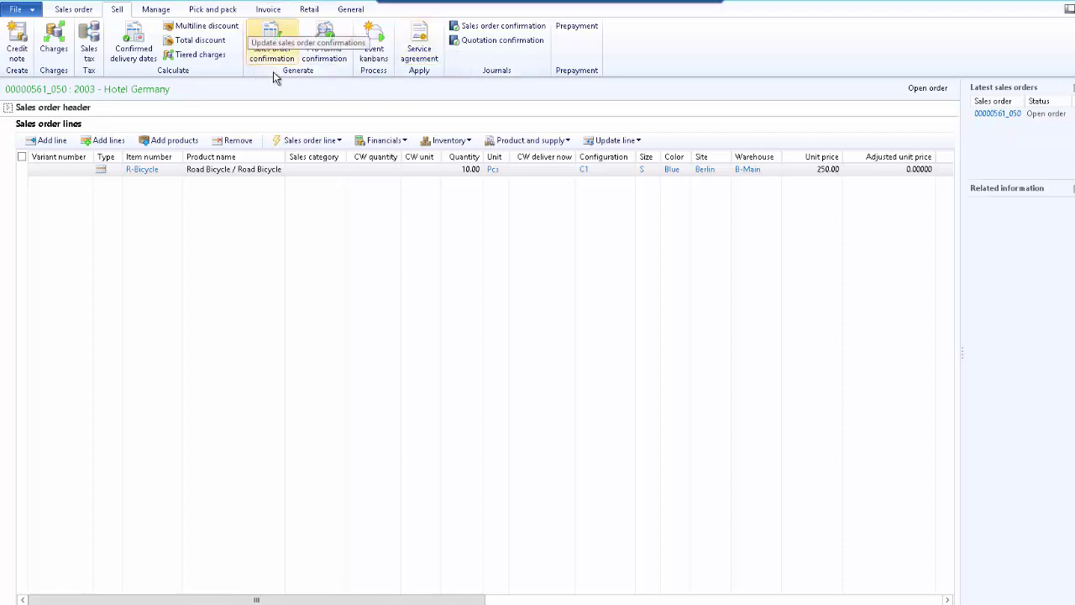
pyautogui.click(360, 170)
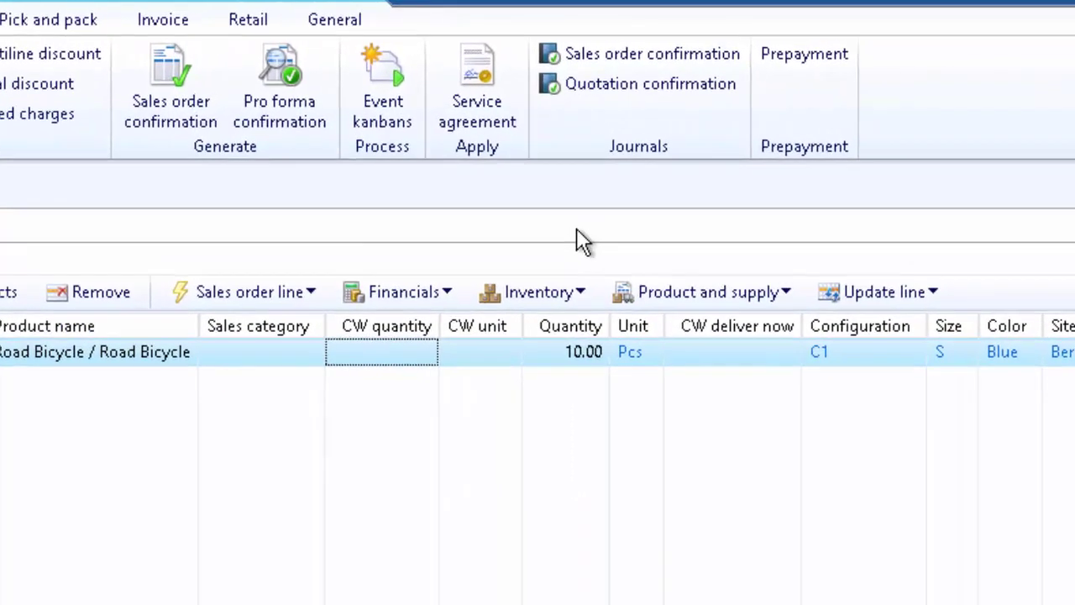
pyautogui.click(586, 299)
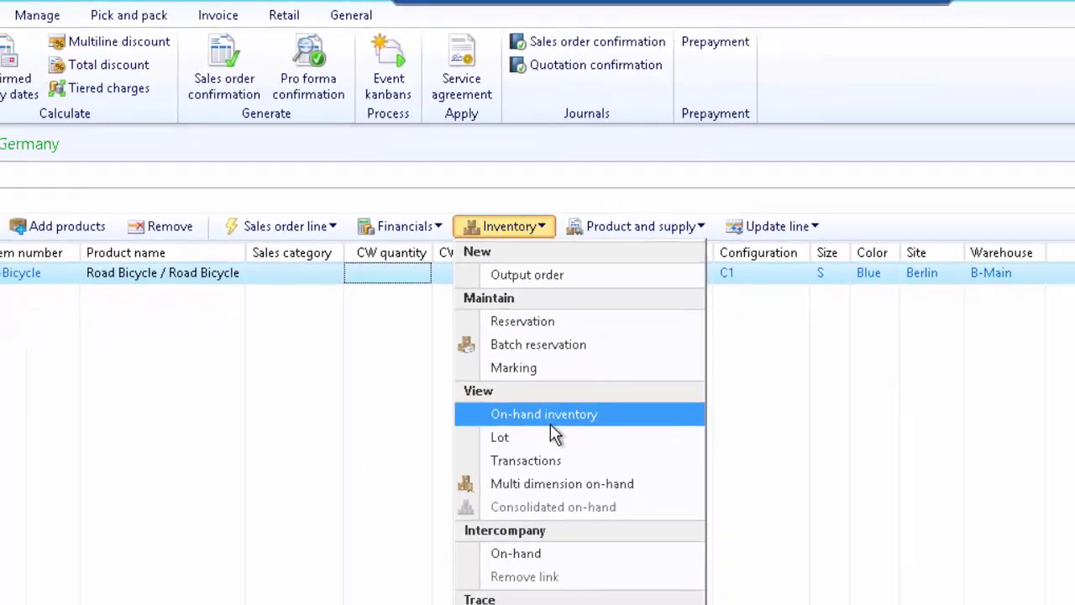
pyautogui.click(579, 507)
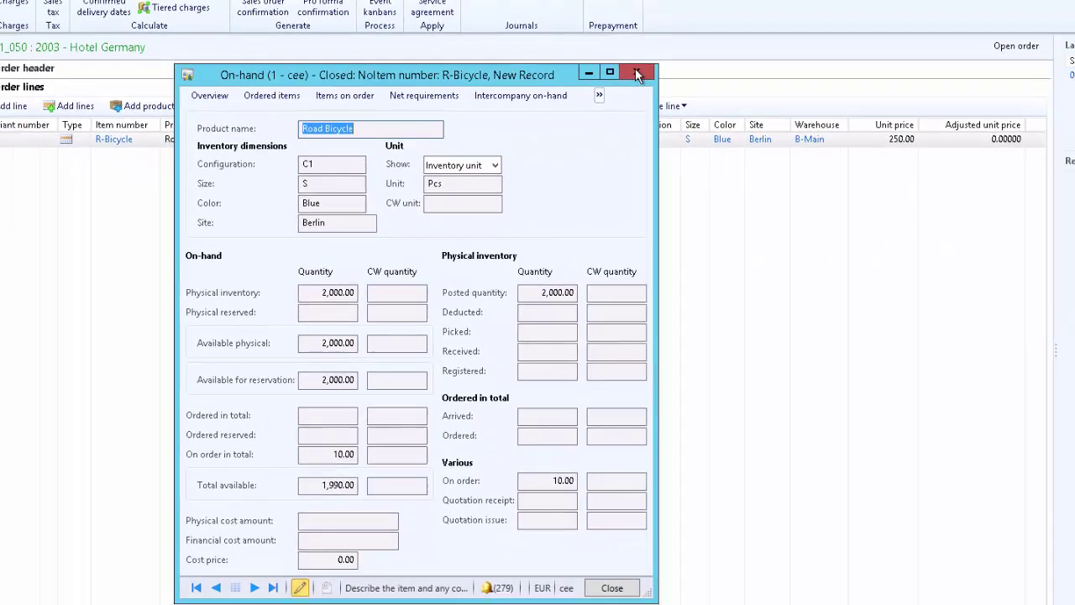
pyautogui.click(636, 73)
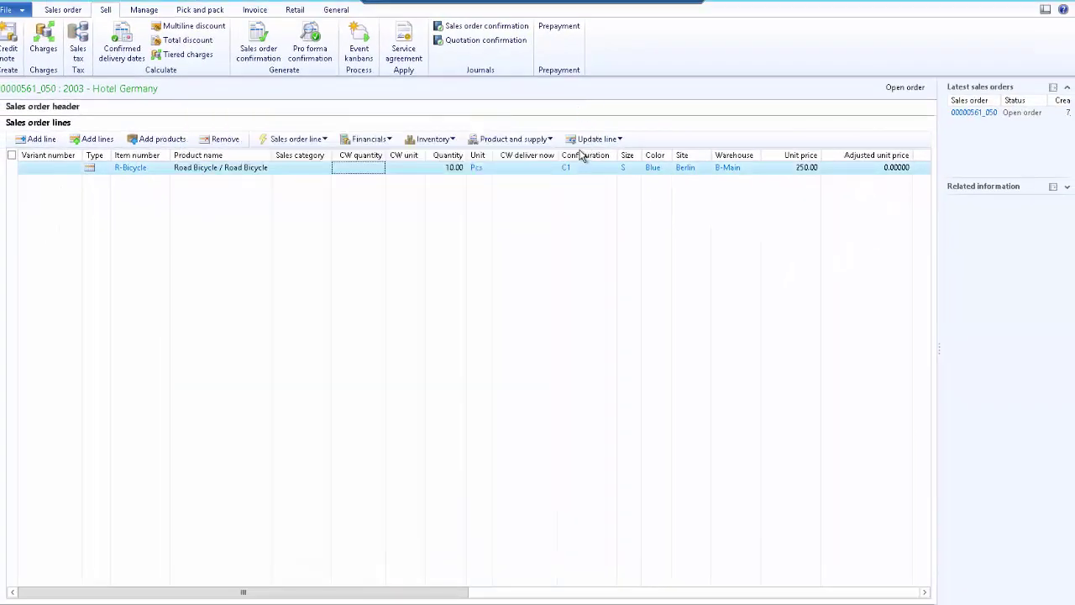
# Reserve inventory for the full R-Bicycle line of the sales order and close the reservation
pyautogui.click(437, 140)
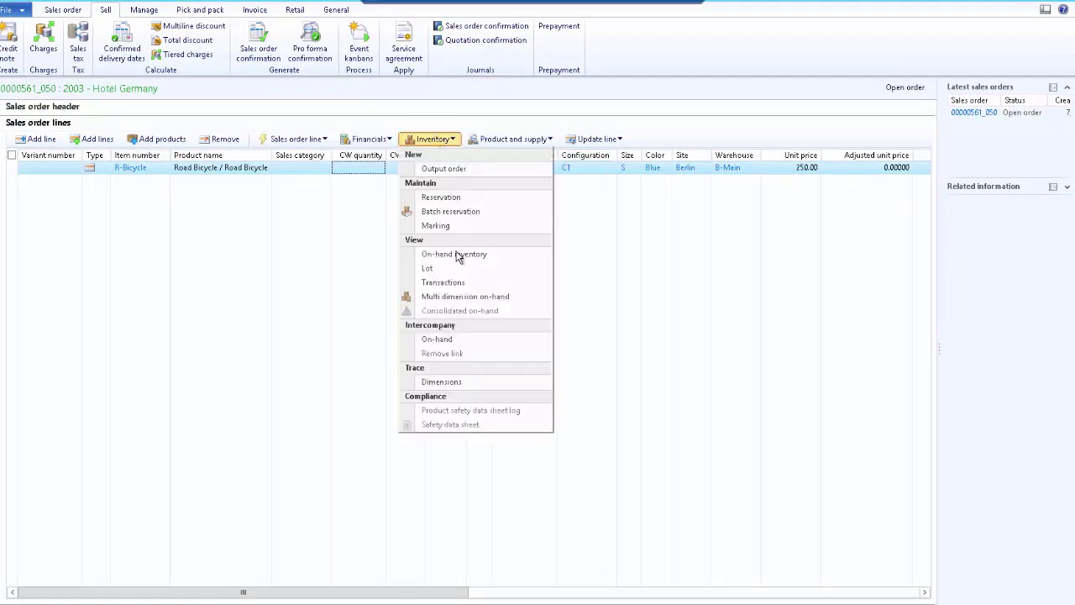
pyautogui.click(455, 198)
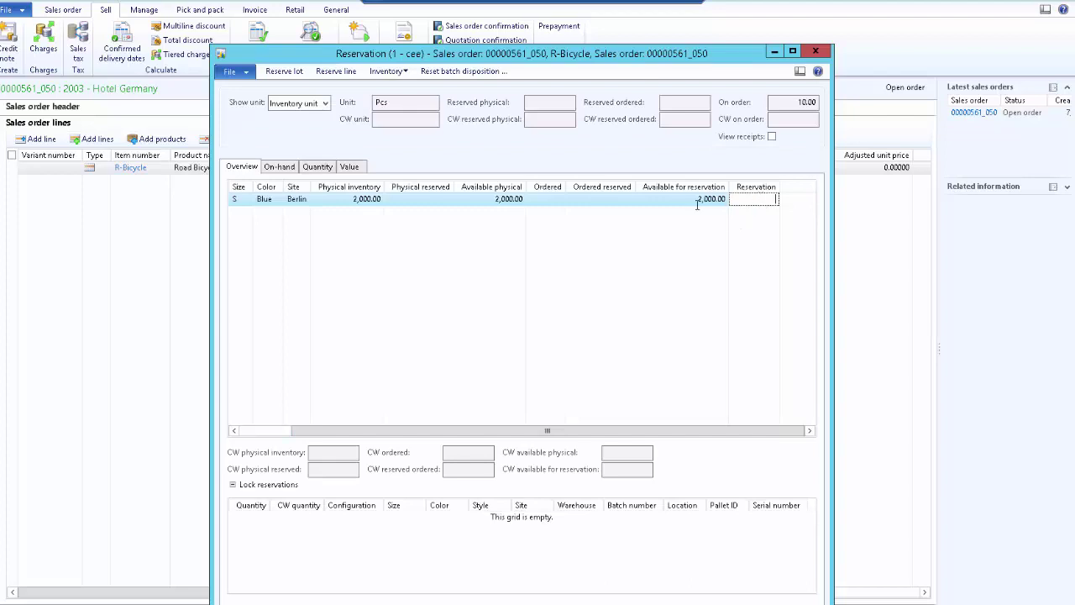
pyautogui.click(336, 72)
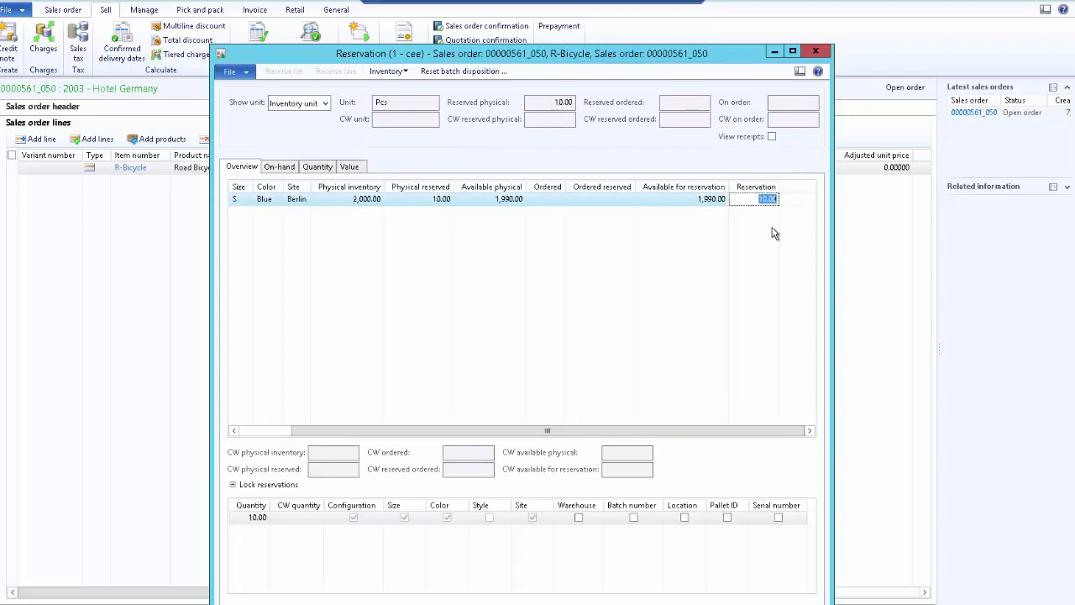
pyautogui.click(817, 52)
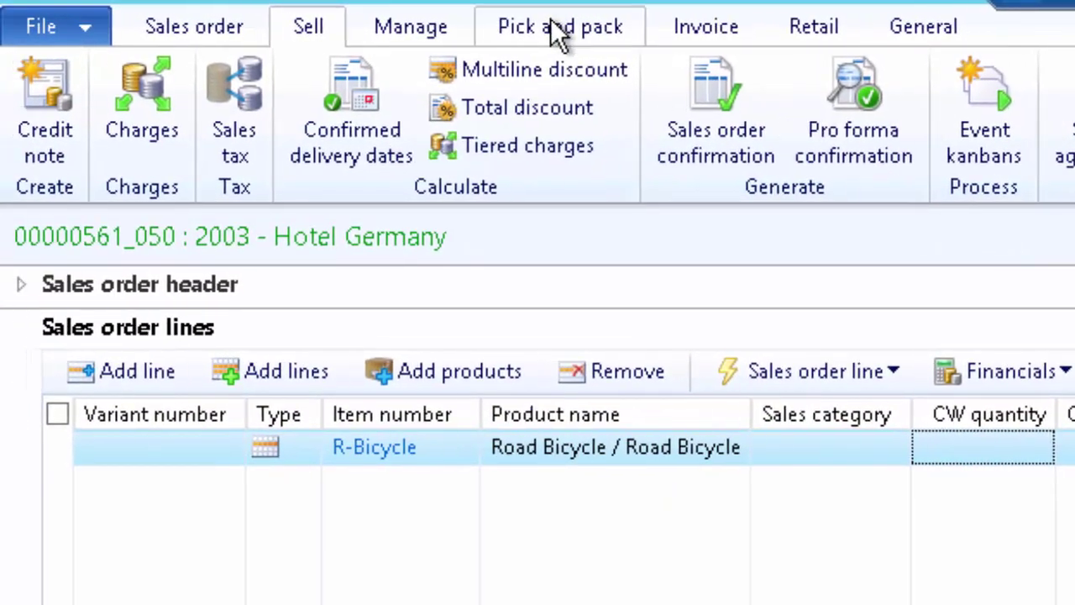
# Start posting a picking list for the sales order and review its setup and the R-Bicycle line's update quantity
pyautogui.click(558, 36)
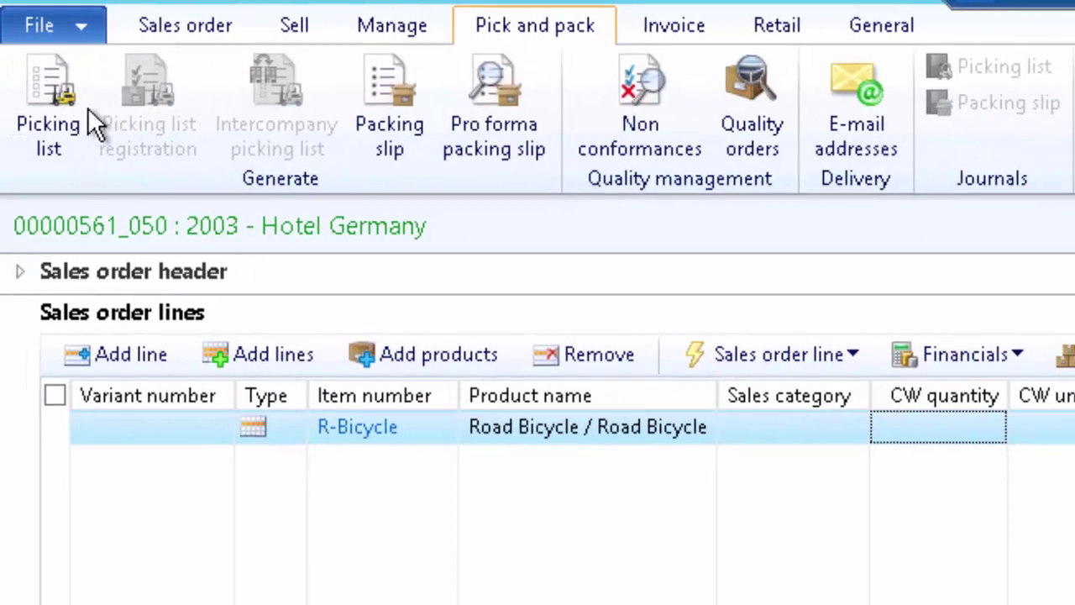
pyautogui.click(50, 109)
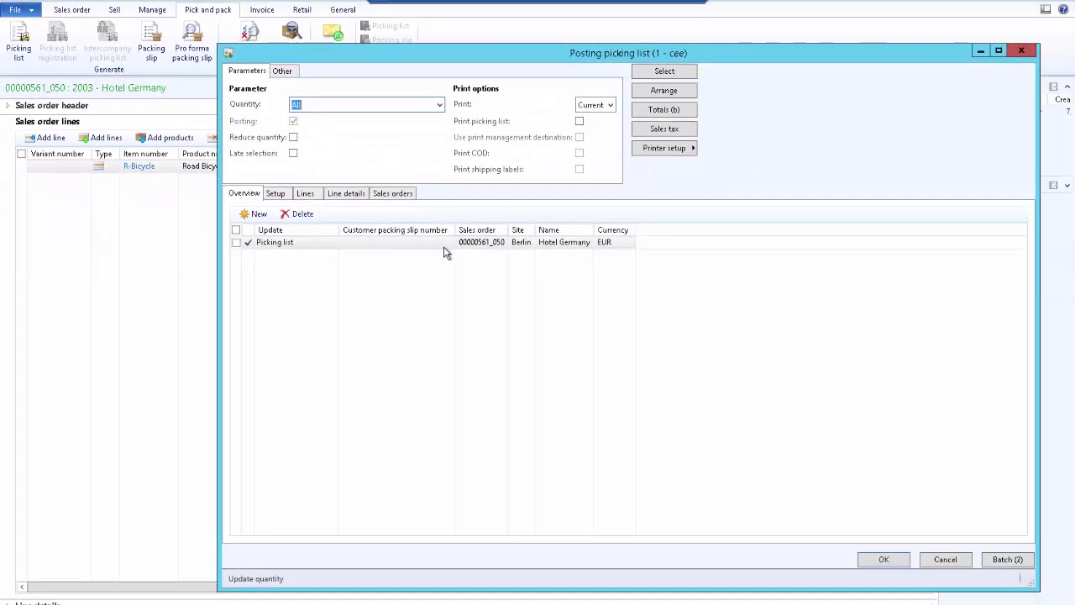
pyautogui.click(276, 193)
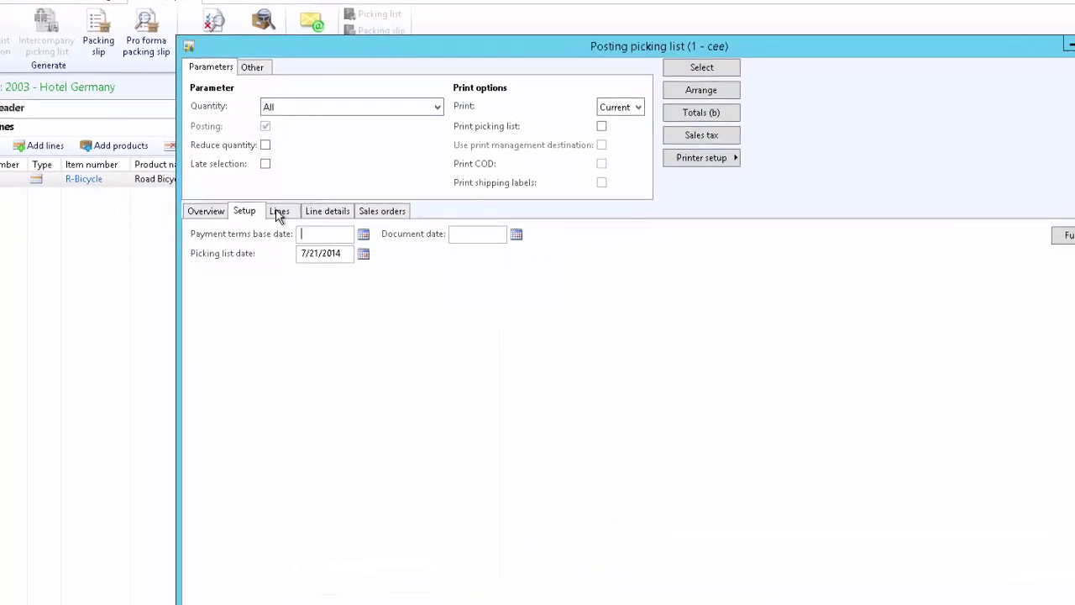
pyautogui.click(278, 211)
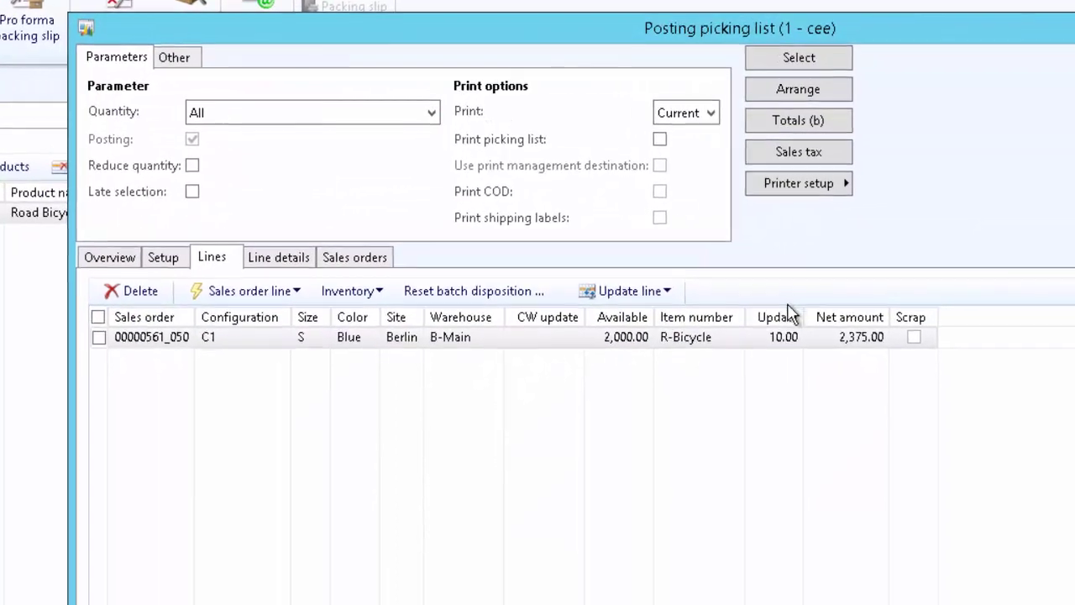
pyautogui.click(763, 339)
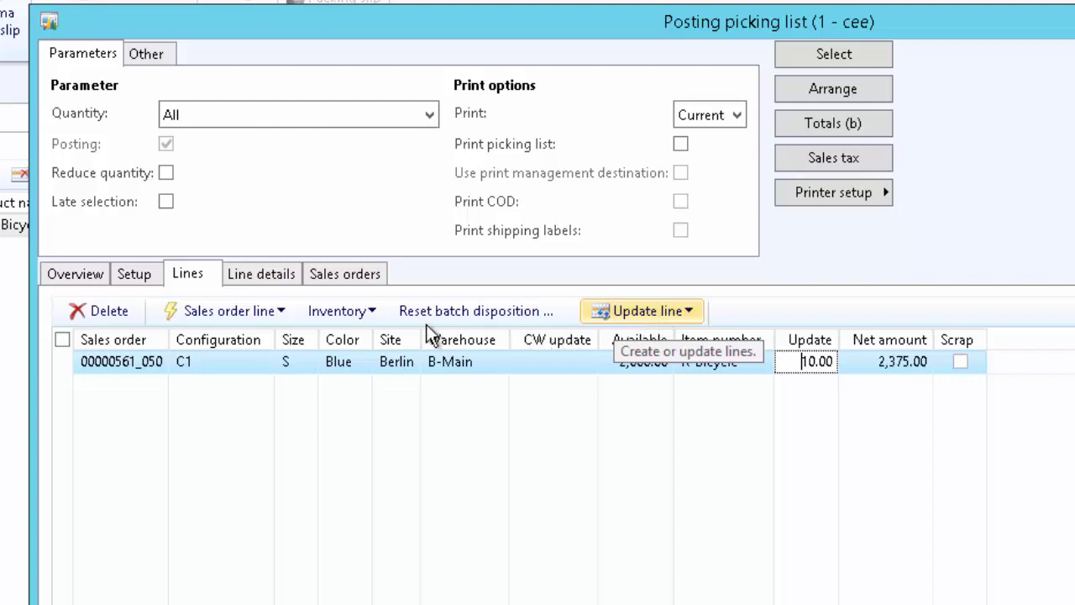
# Open picking for the R-Bicycle line and look through the batch and serial numbers of its reserved transactions
pyautogui.click(662, 309)
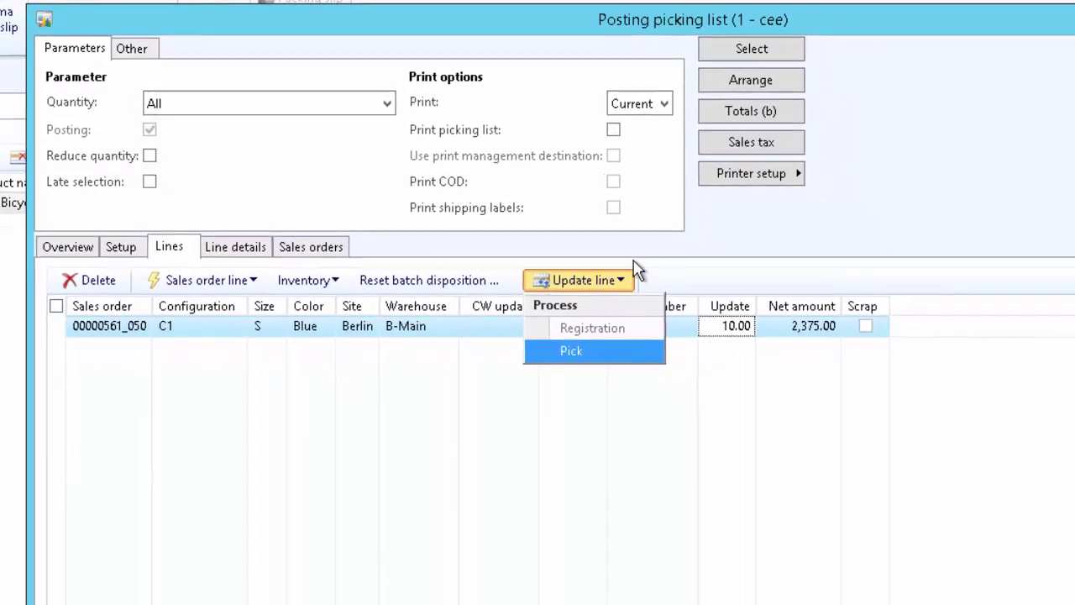
pyautogui.click(714, 287)
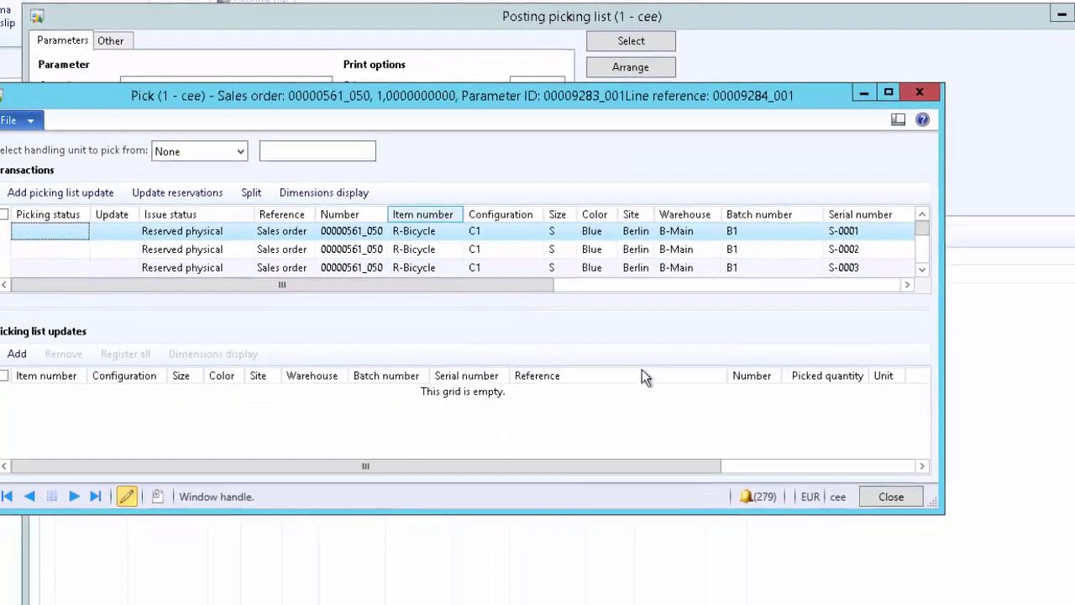
pyautogui.moveTo(899, 488); pyautogui.dragTo(941, 604)
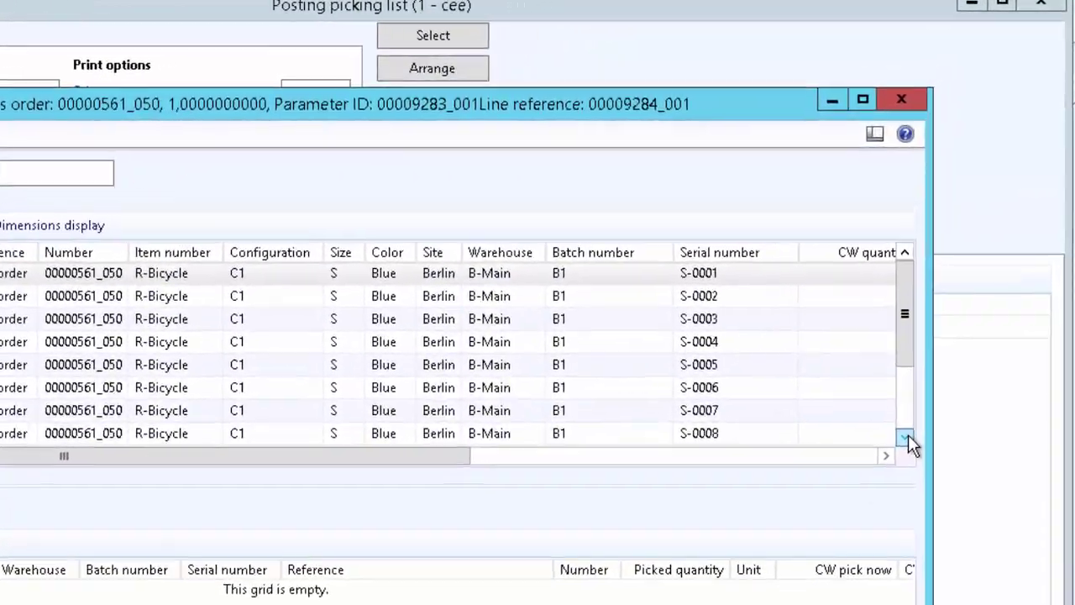
pyautogui.click(905, 437)
pyautogui.click(905, 437)
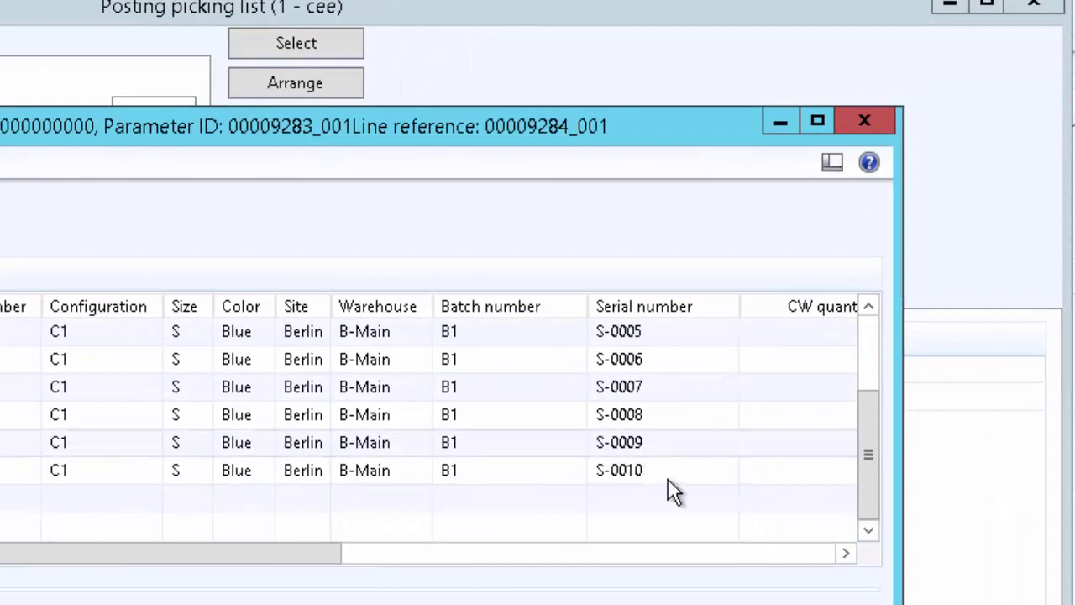
# Leave the R-Bicycle line's picking details and post the picking list for the full quantity without printing it
pyautogui.click(678, 469)
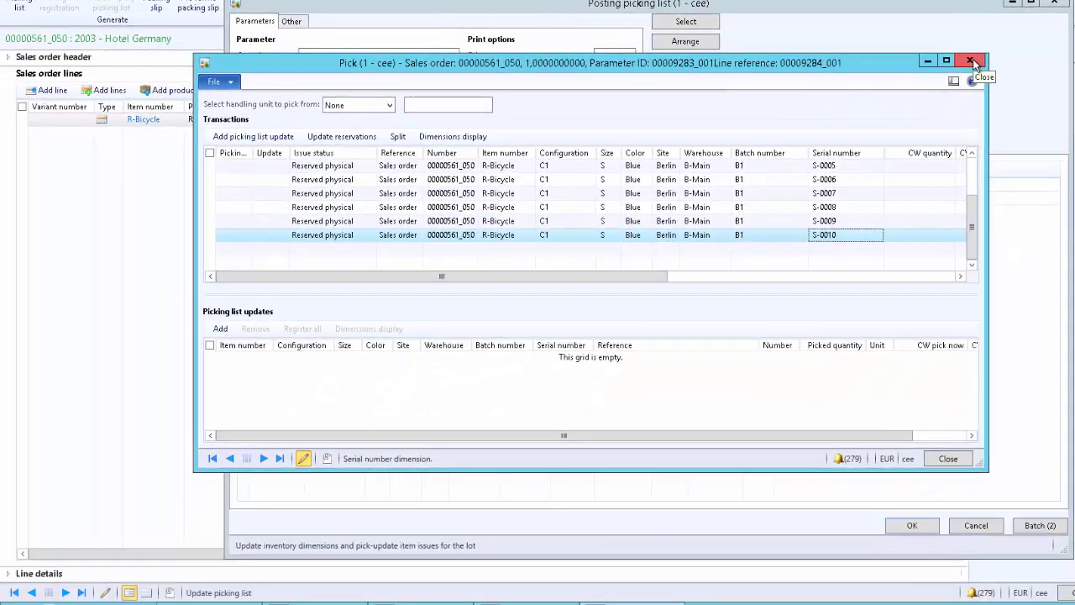
pyautogui.click(940, 78)
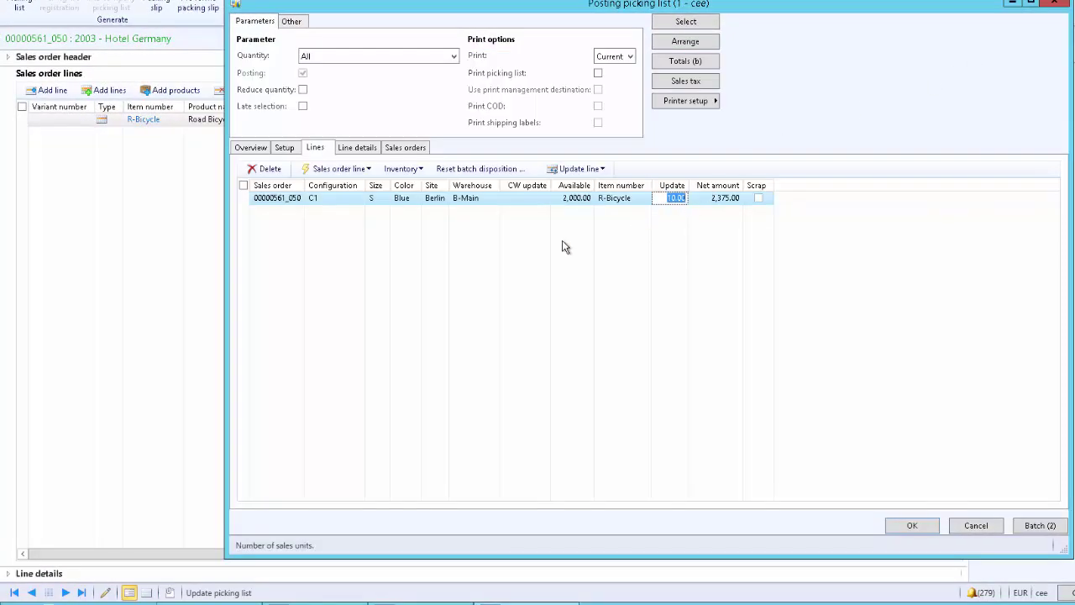
pyautogui.click(921, 530)
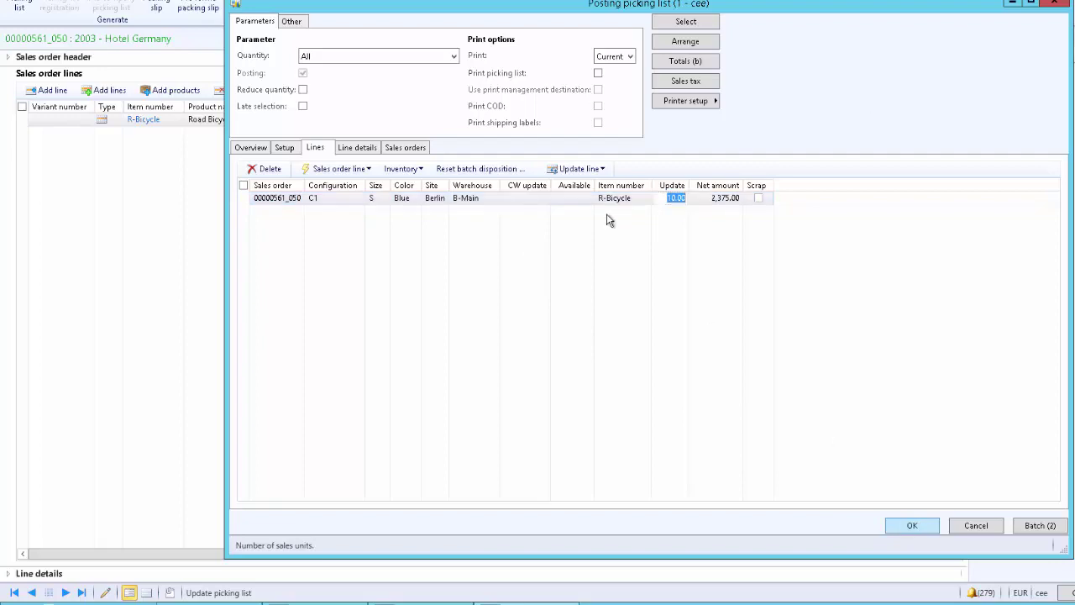
pyautogui.click(577, 321)
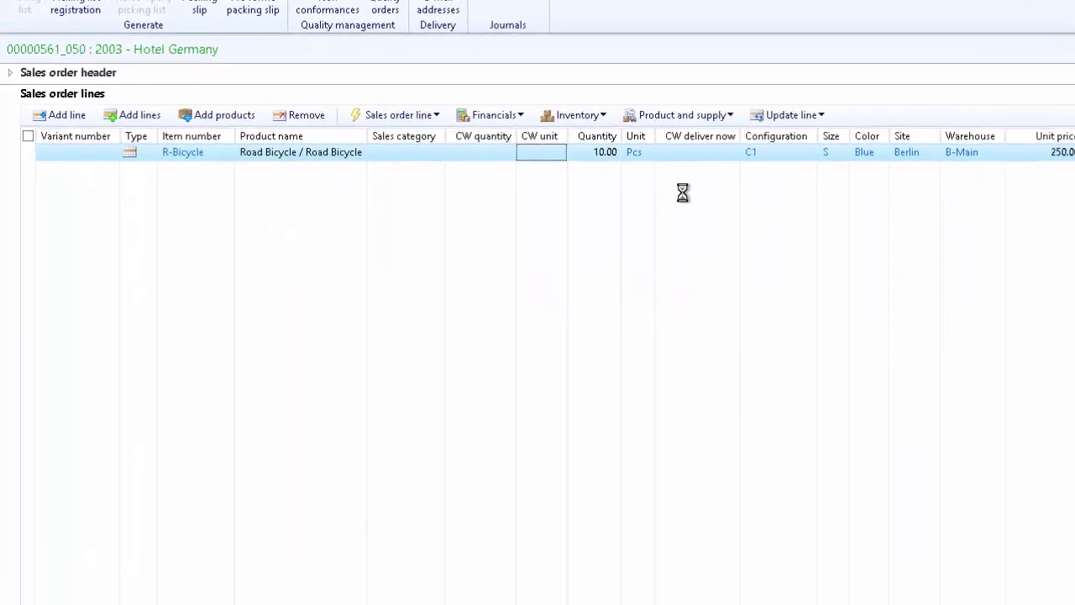
# Review the issue status of the R-Bicycle line's inventory transactions after picking and close them
pyautogui.click(708, 143)
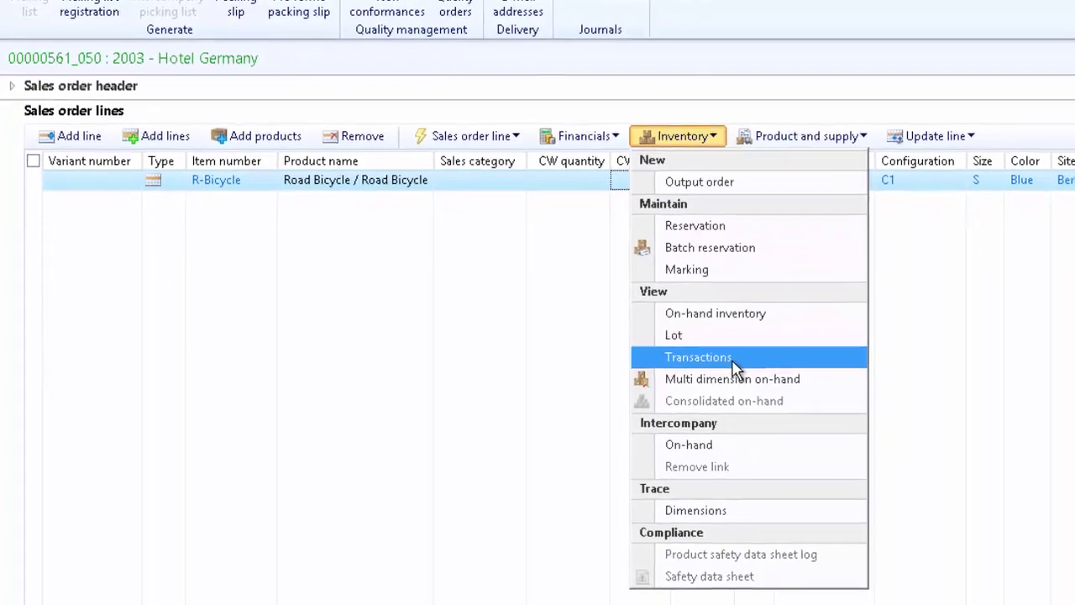
pyautogui.click(733, 364)
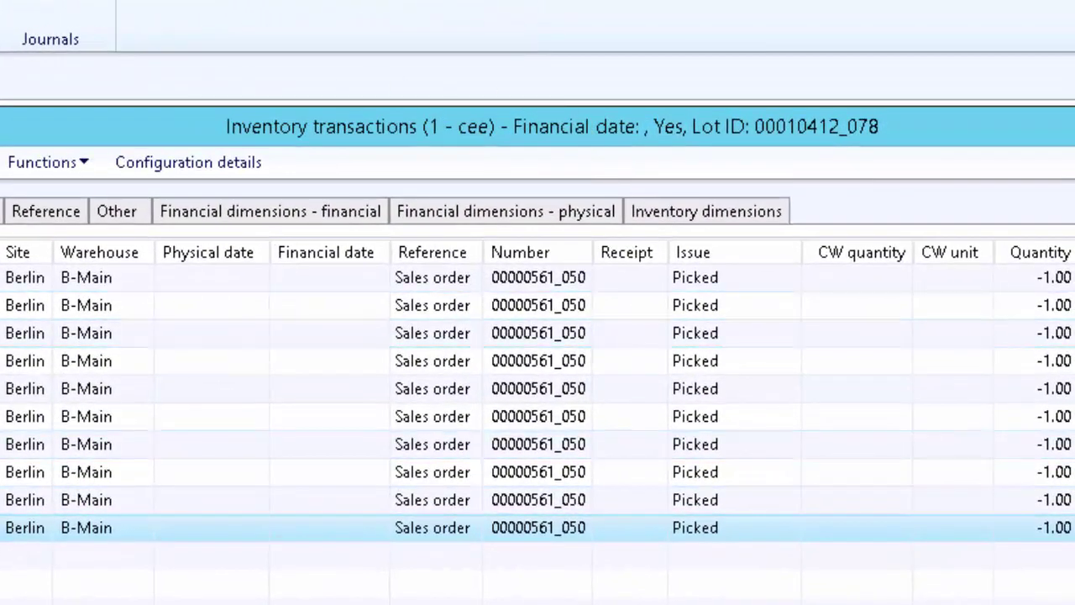
pyautogui.click(661, 211)
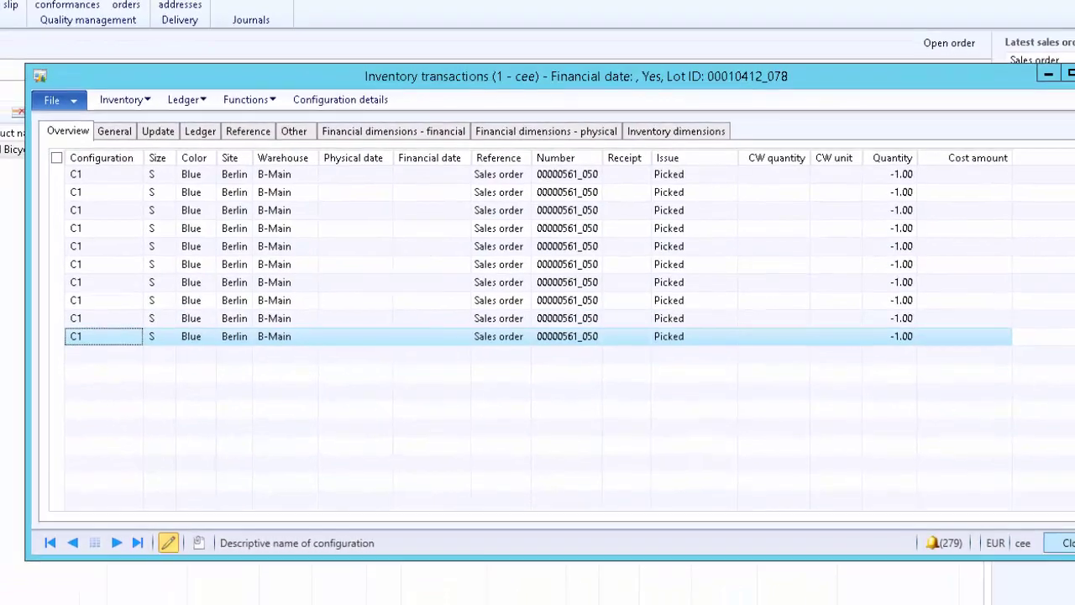
pyautogui.click(1044, 498)
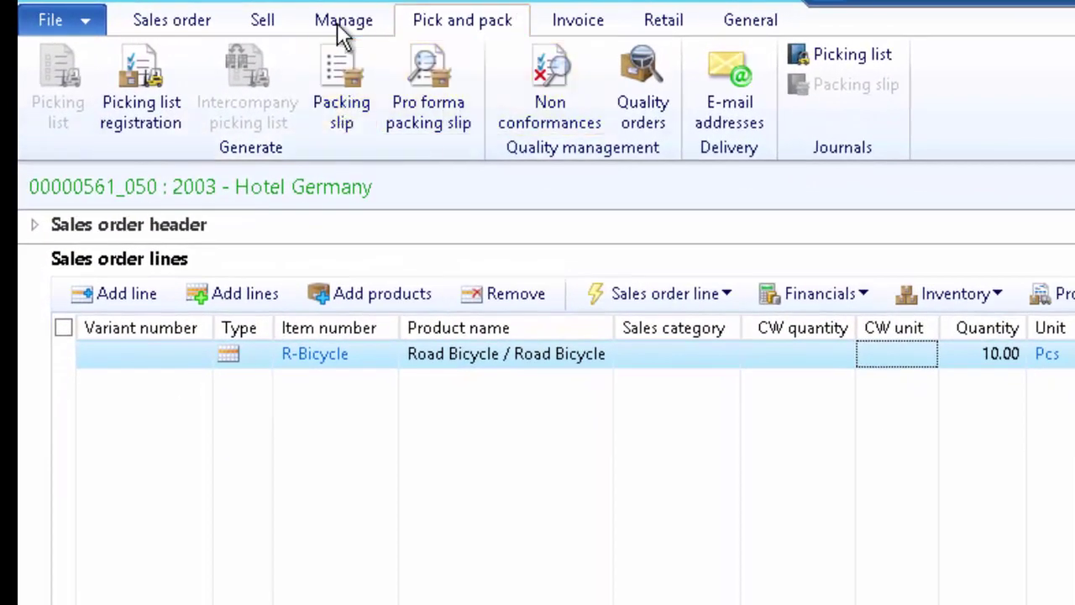
# Post the sales order's packing slip with quantity All, checking the R-Bicycle line's update quantity and skipping the printout
pyautogui.click(343, 72)
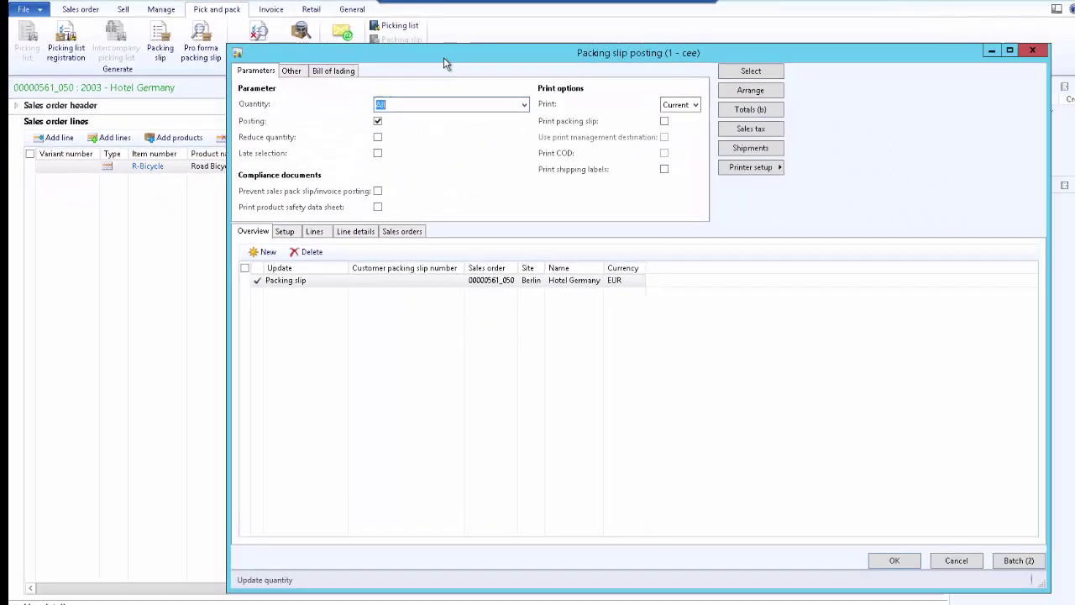
pyautogui.click(315, 232)
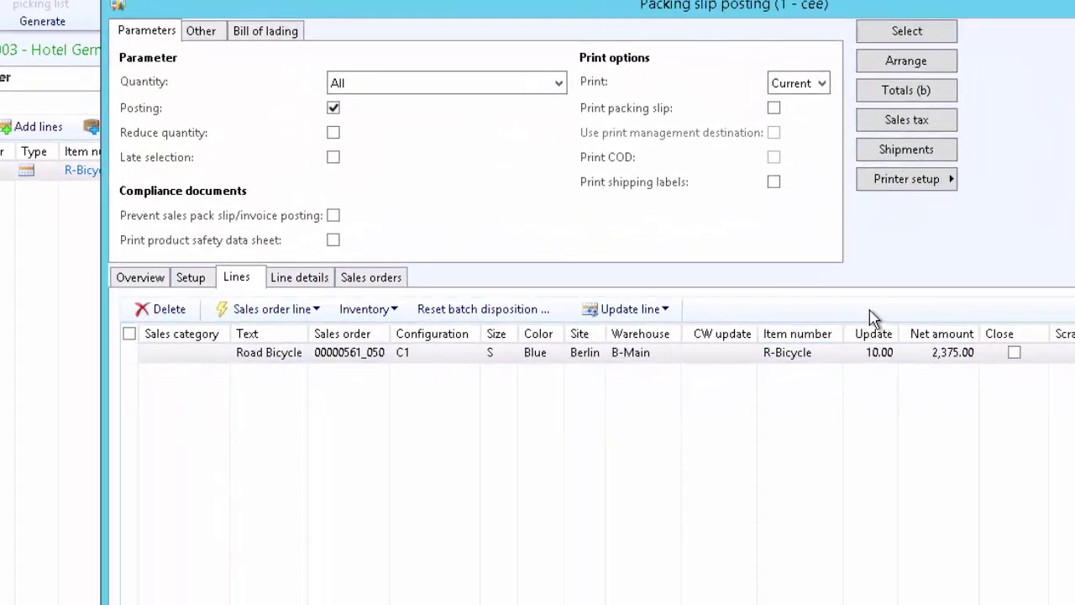
pyautogui.click(858, 352)
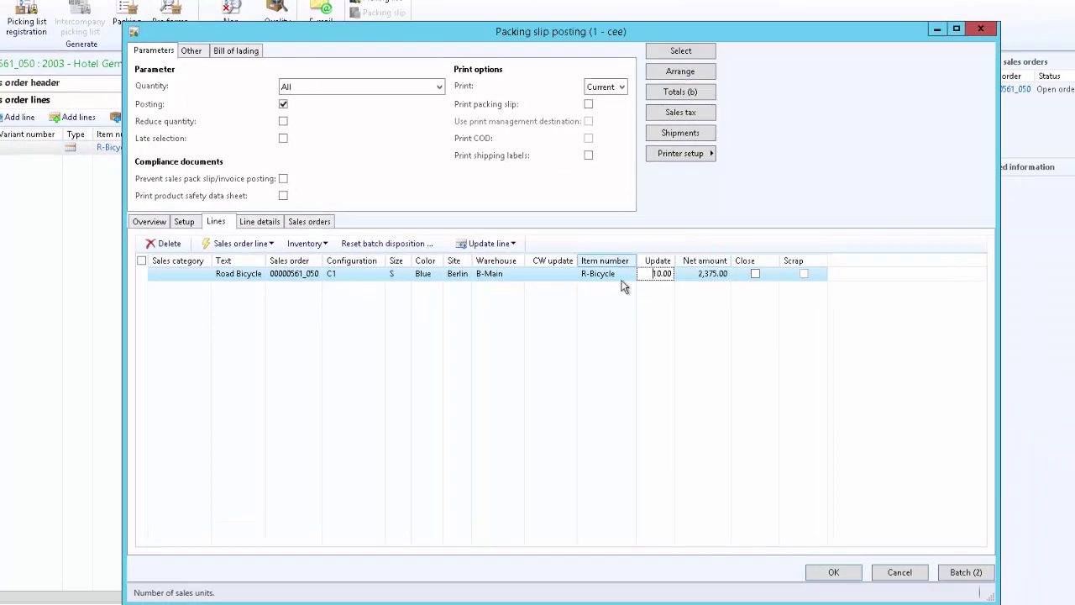
pyautogui.click(833, 572)
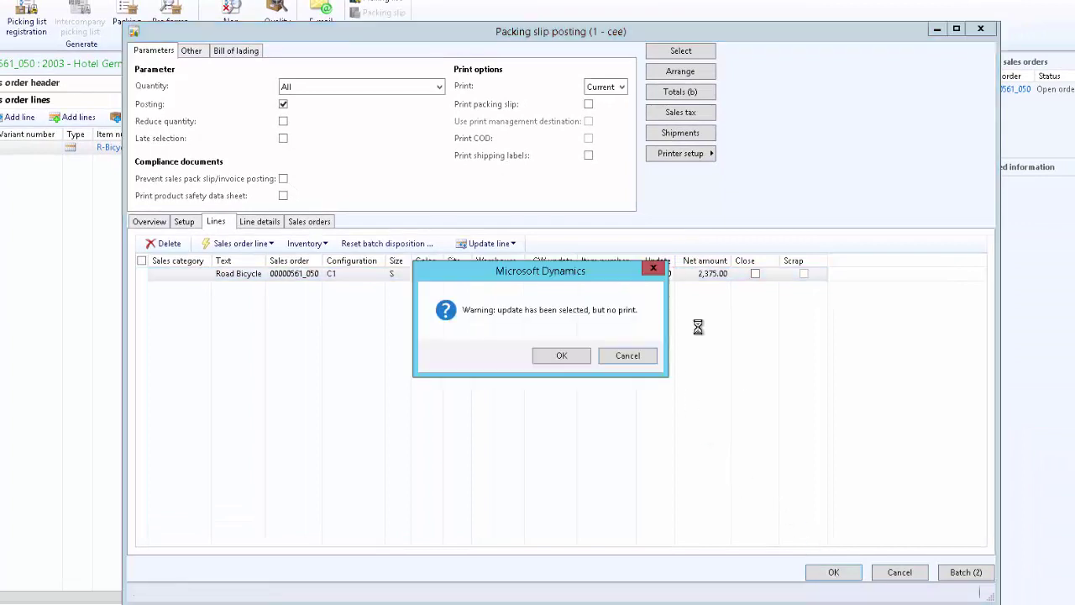
pyautogui.click(558, 356)
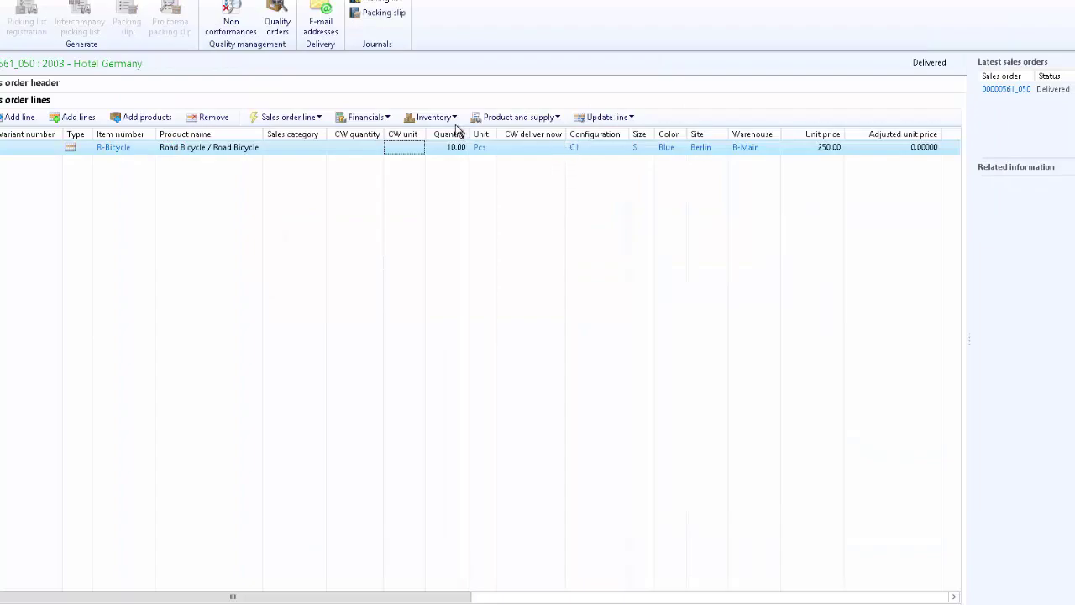
# Check the issue status and physical date of the R-Bicycle line's inventory transactions after the packing slip posting
pyautogui.click(432, 117)
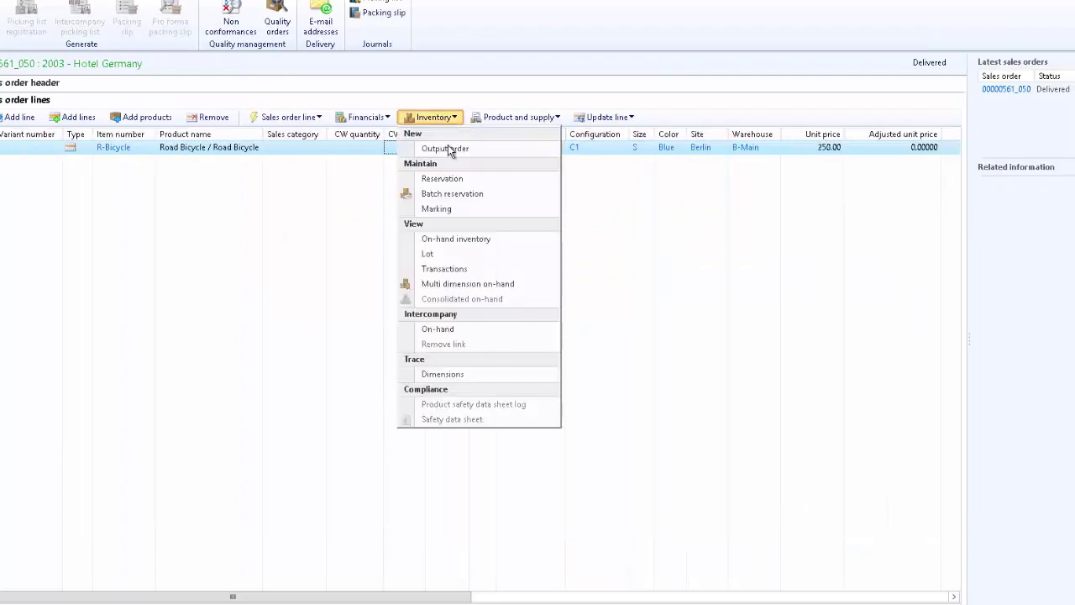
pyautogui.click(467, 270)
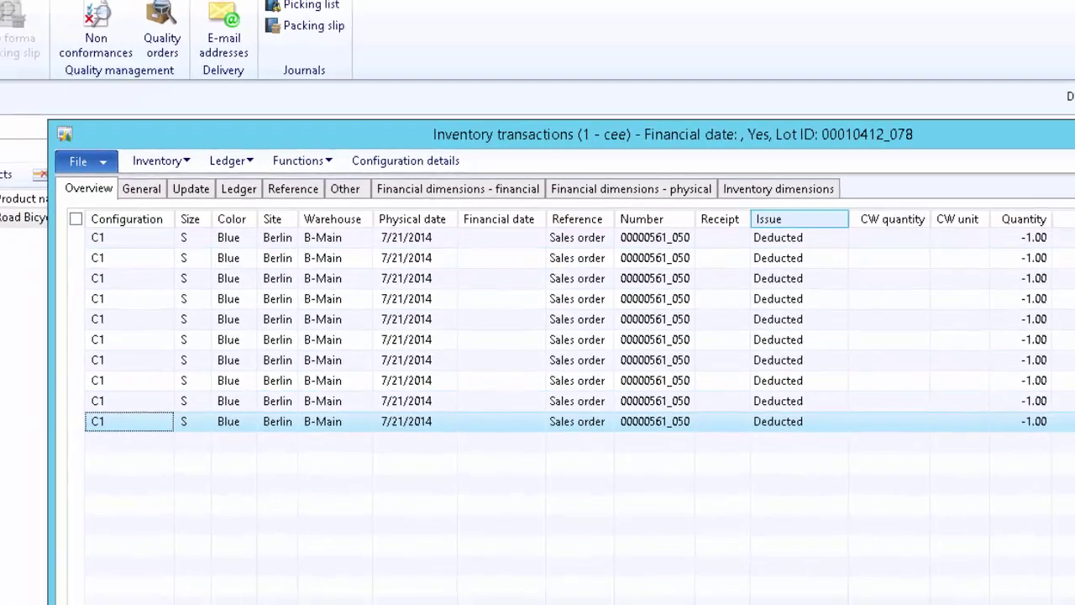
pyautogui.press('Escape')
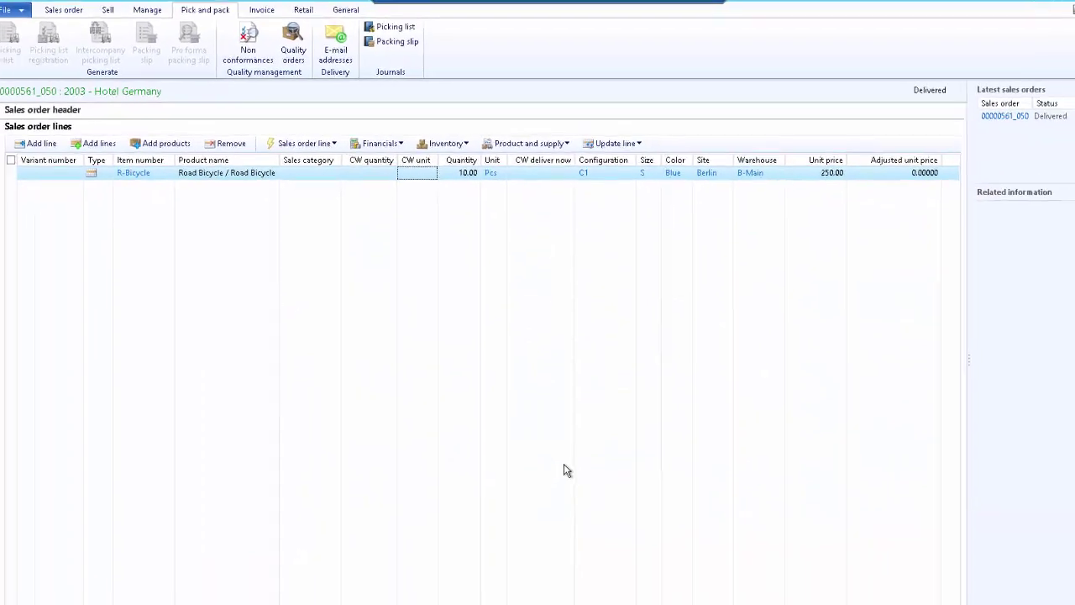
# Post the sales order's invoice with quantity All, reviewing the R-Bicycle line and skipping the printout
pyautogui.click(269, 12)
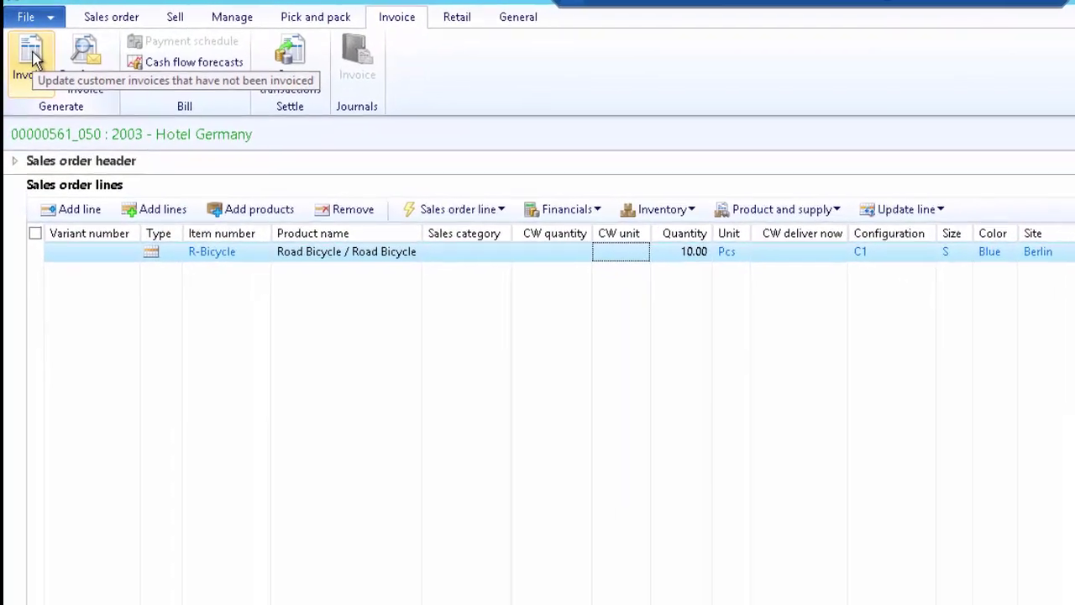
pyautogui.click(33, 56)
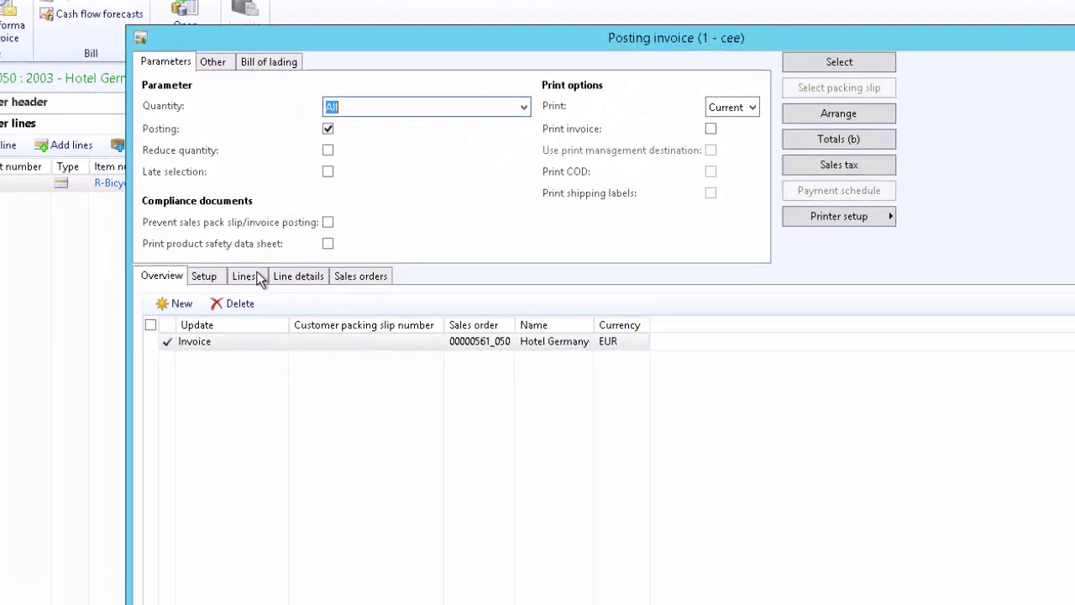
pyautogui.click(259, 280)
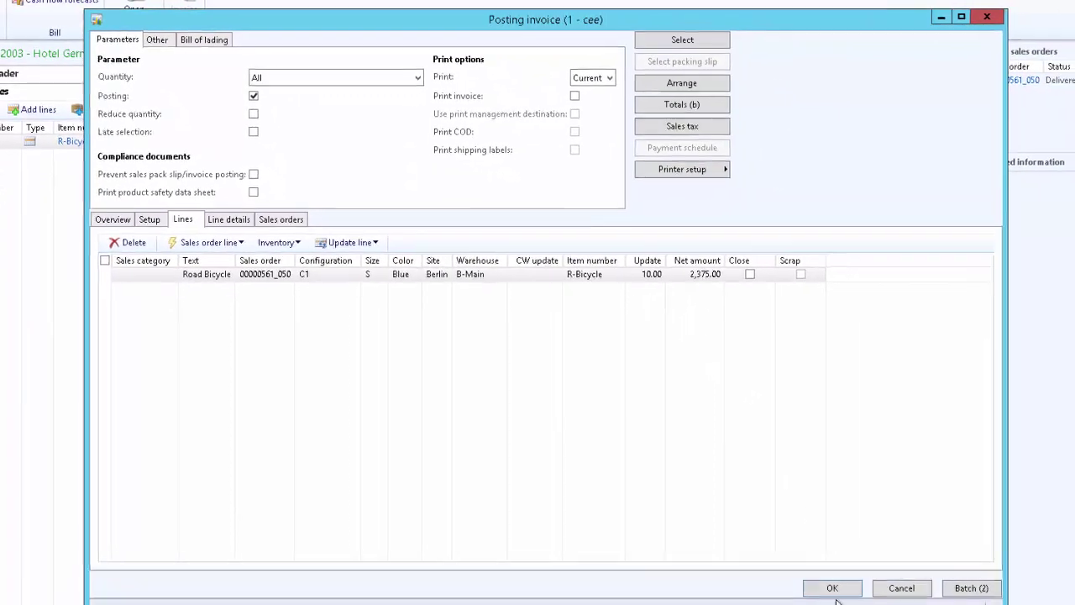
pyautogui.click(814, 574)
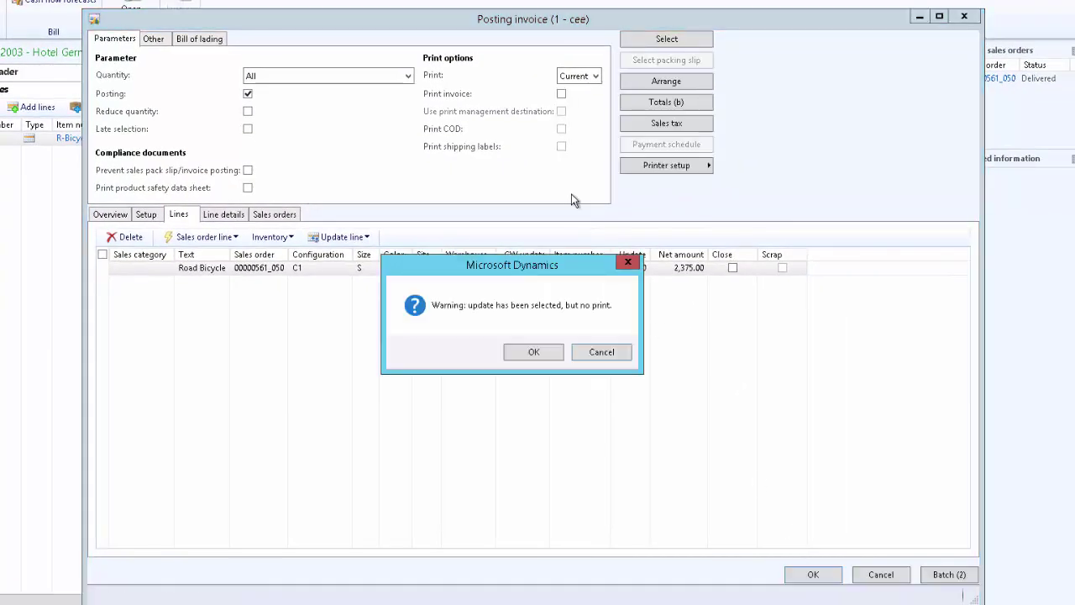
pyautogui.click(534, 356)
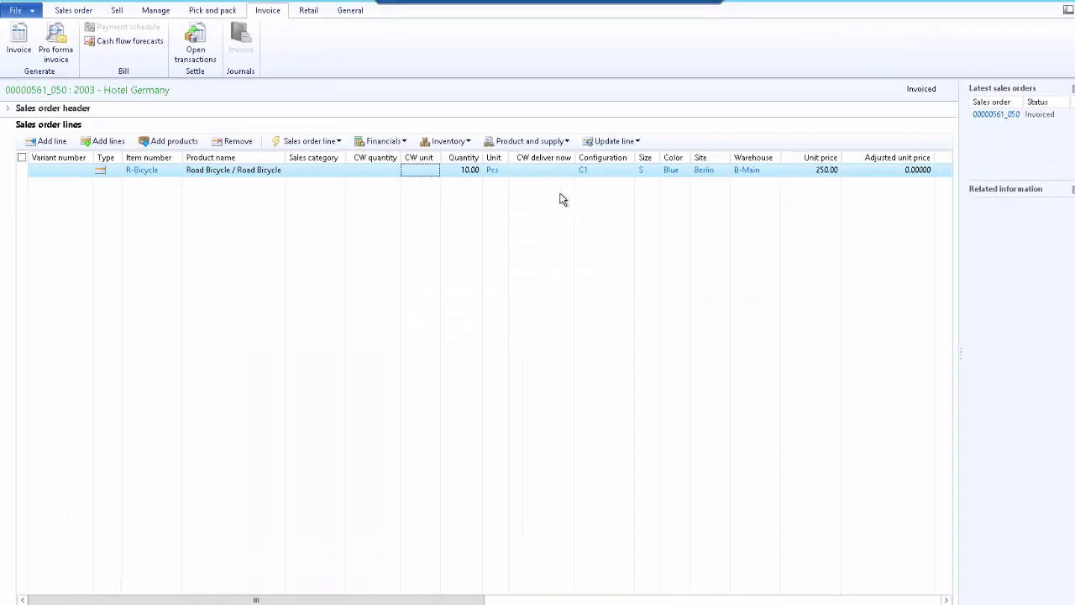
# Check the issue status and financial date of the R-Bicycle line's inventory transactions after invoicing
pyautogui.click(458, 142)
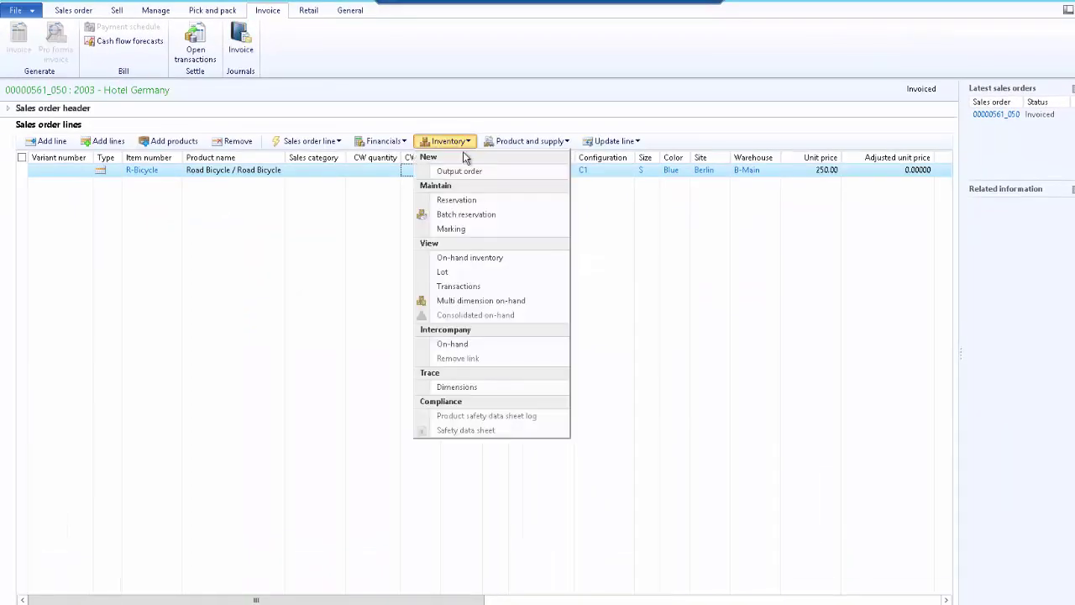
pyautogui.click(482, 286)
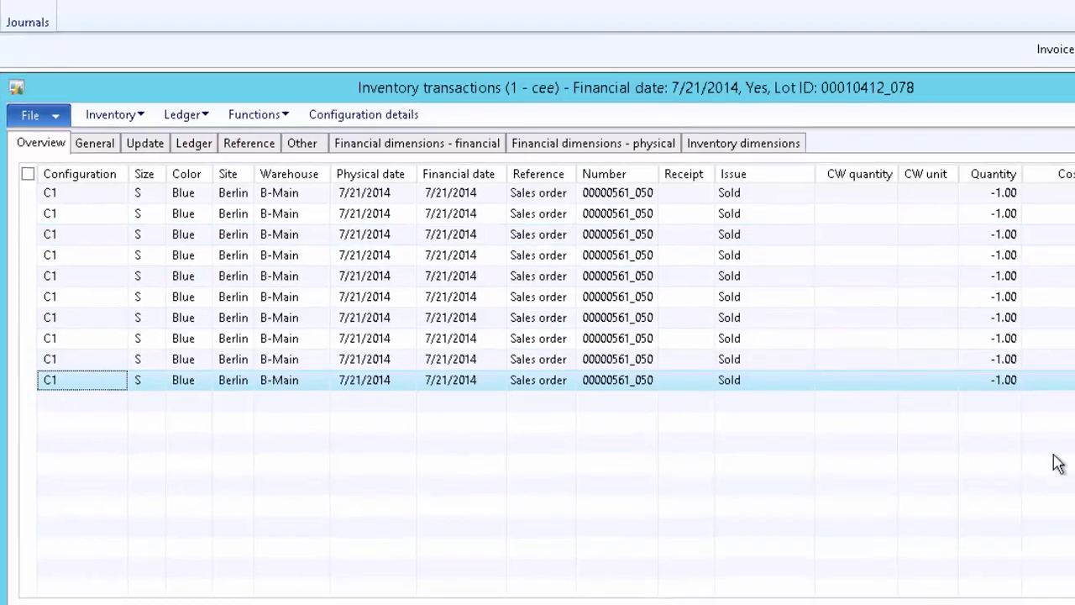
pyautogui.press('Escape')
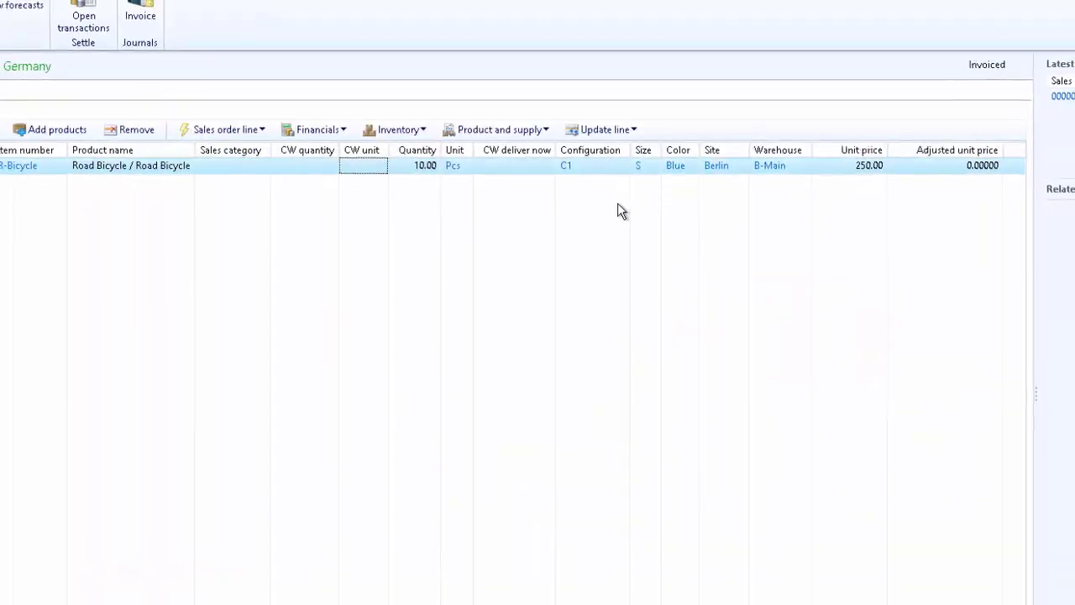